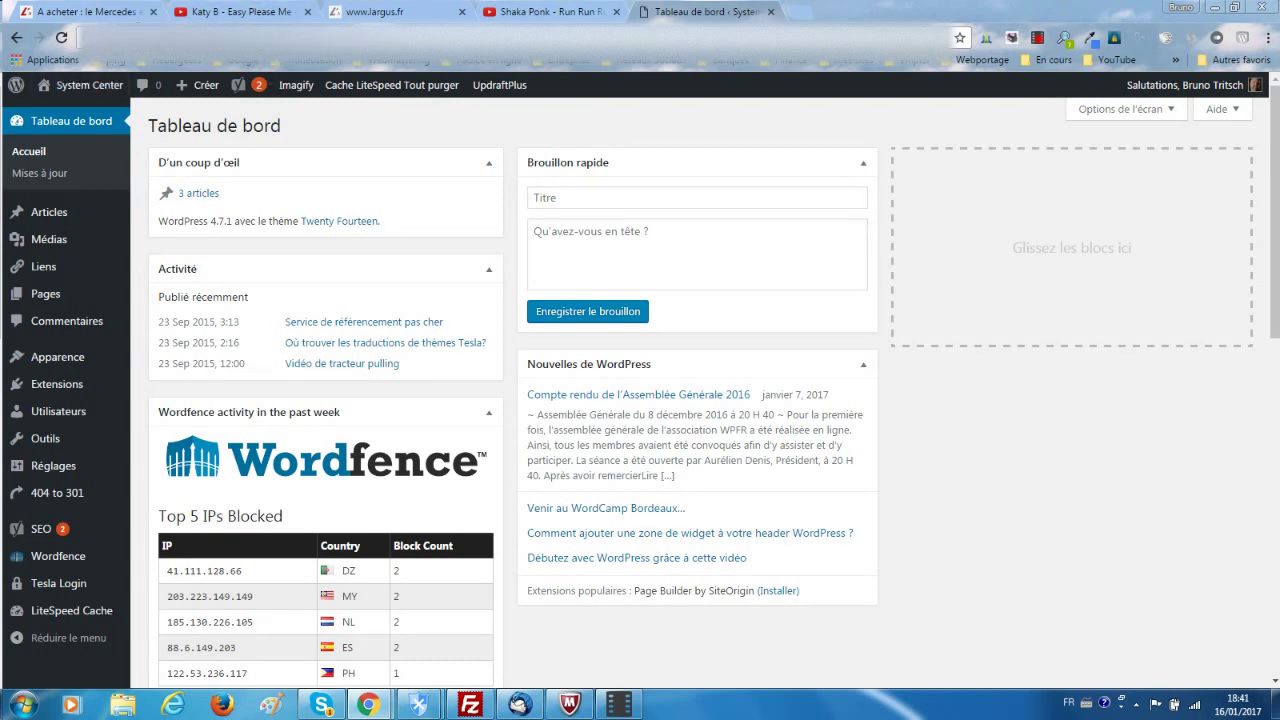
pyautogui.rightClick(164, 48)
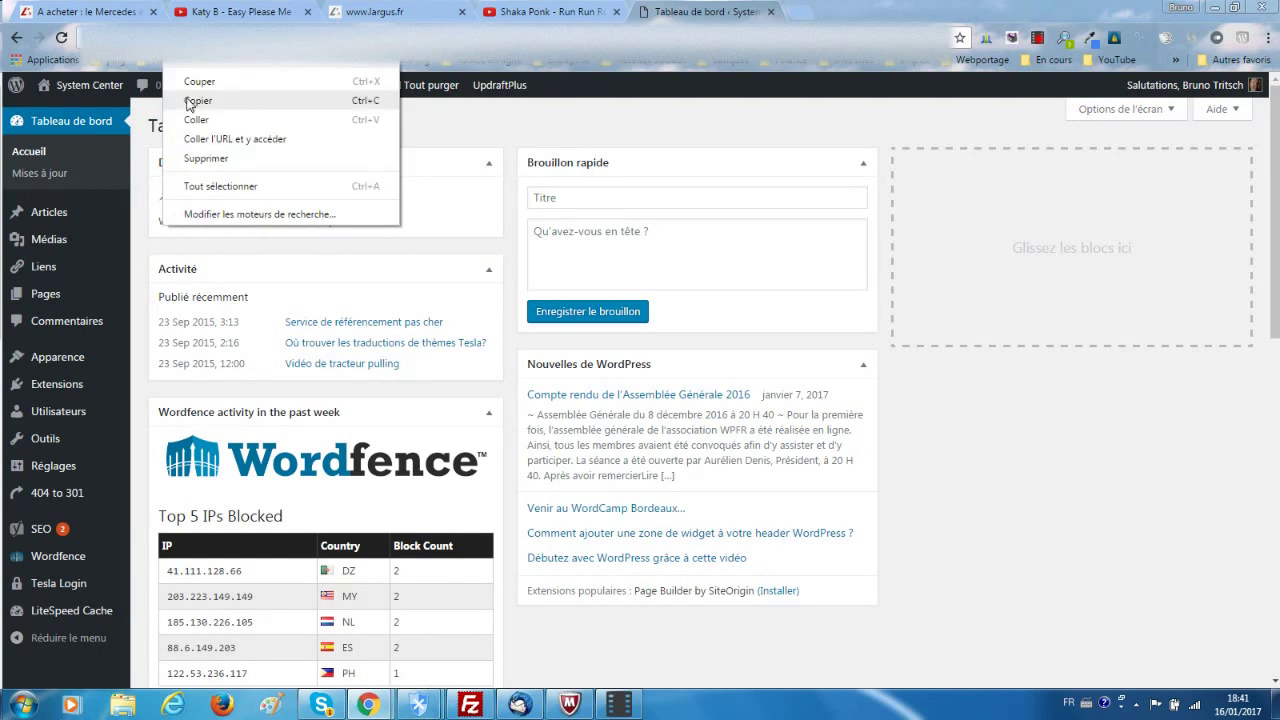
pyautogui.click(195, 101)
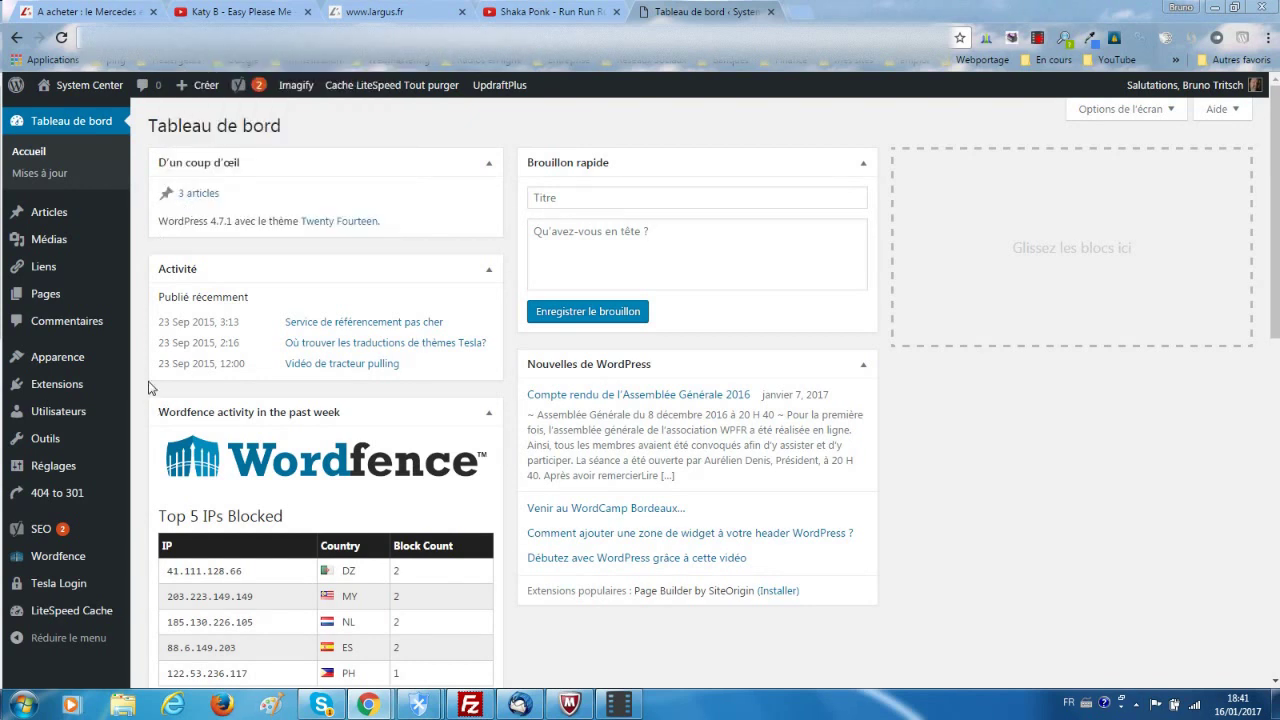
pyautogui.hotkey('ctrl', 'shift', 'n')
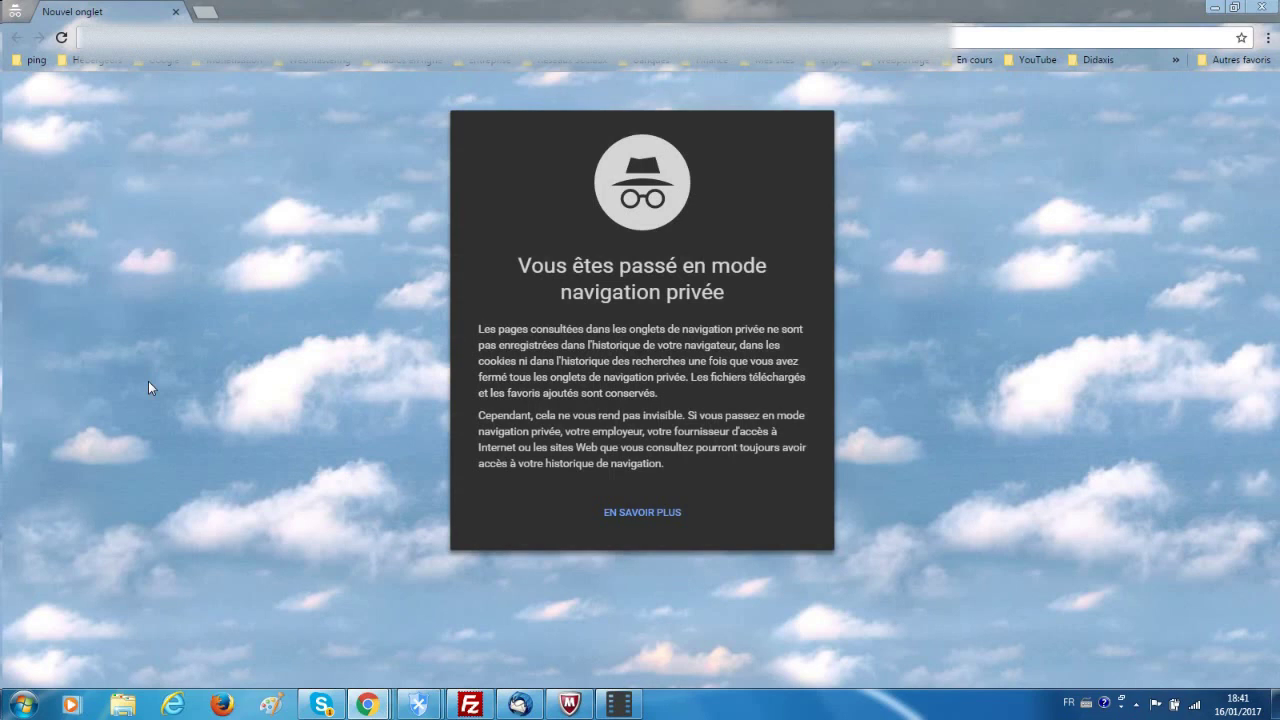
pyautogui.write('http://www.systemcenter.fr/')
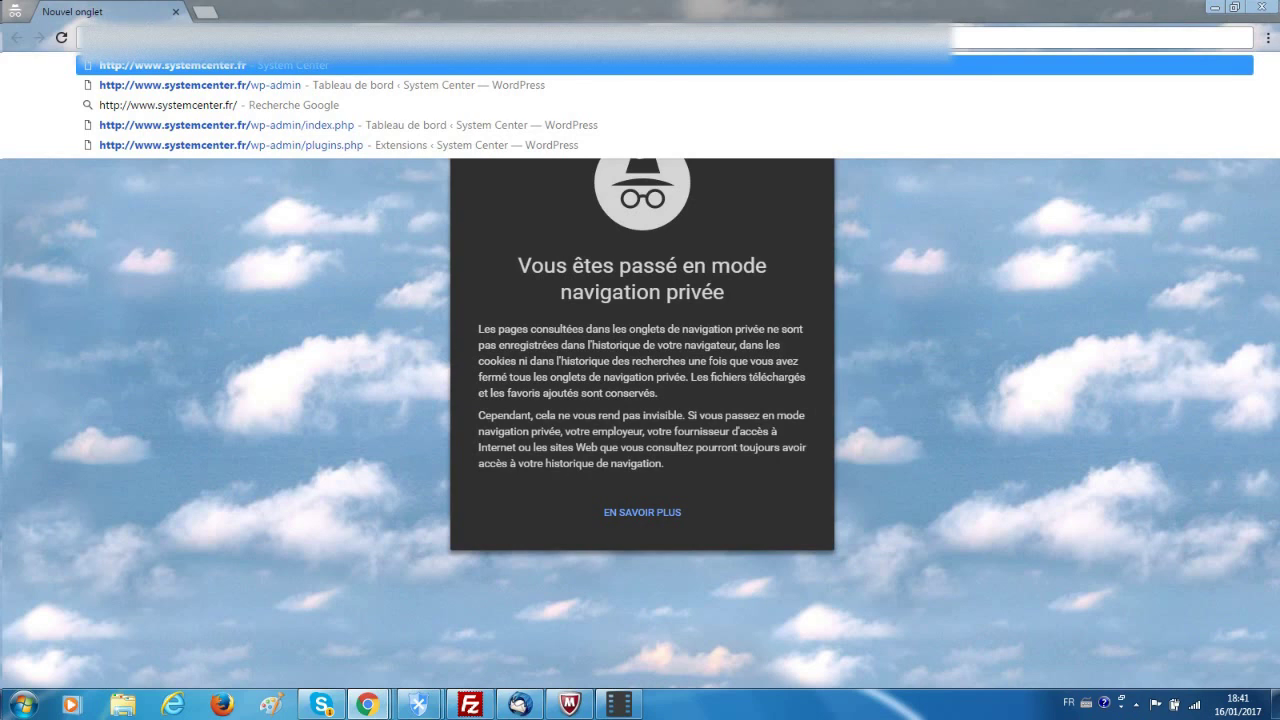
pyautogui.press('Return')
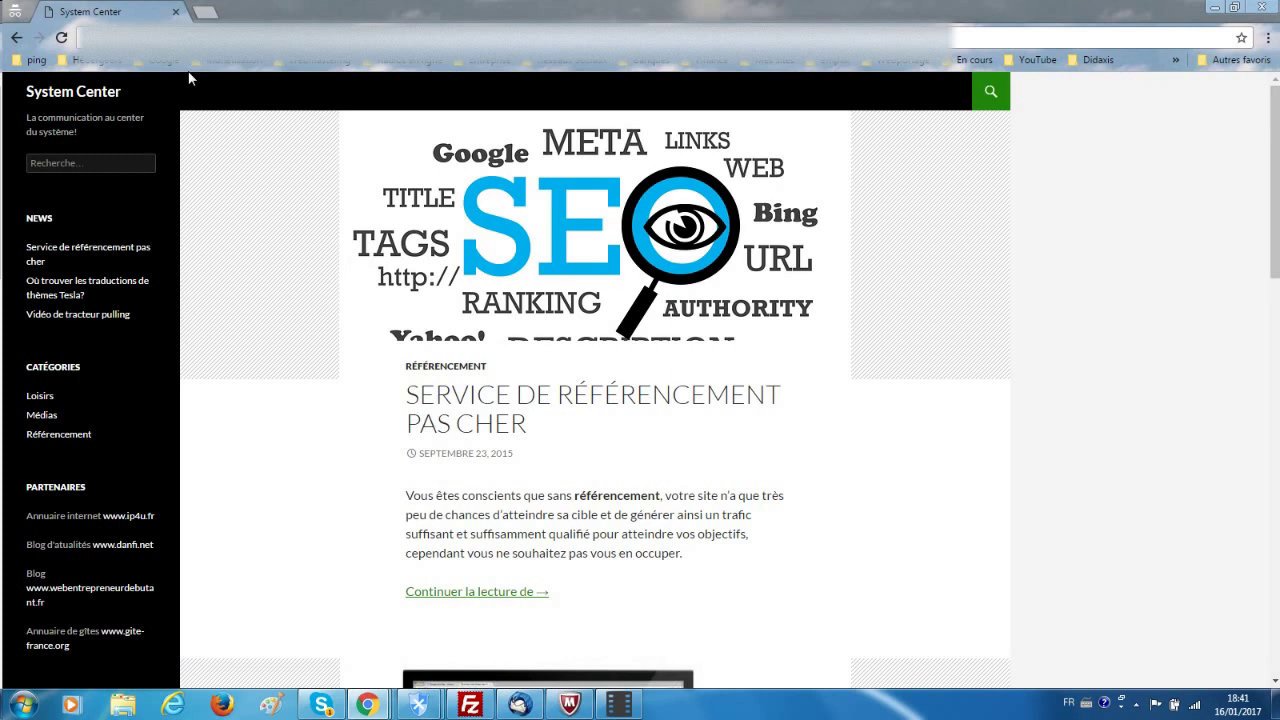
# Open the article "Où trouver les traductions de thèmes Tesla?" and look over its page in the private window
pyautogui.click(86, 296)
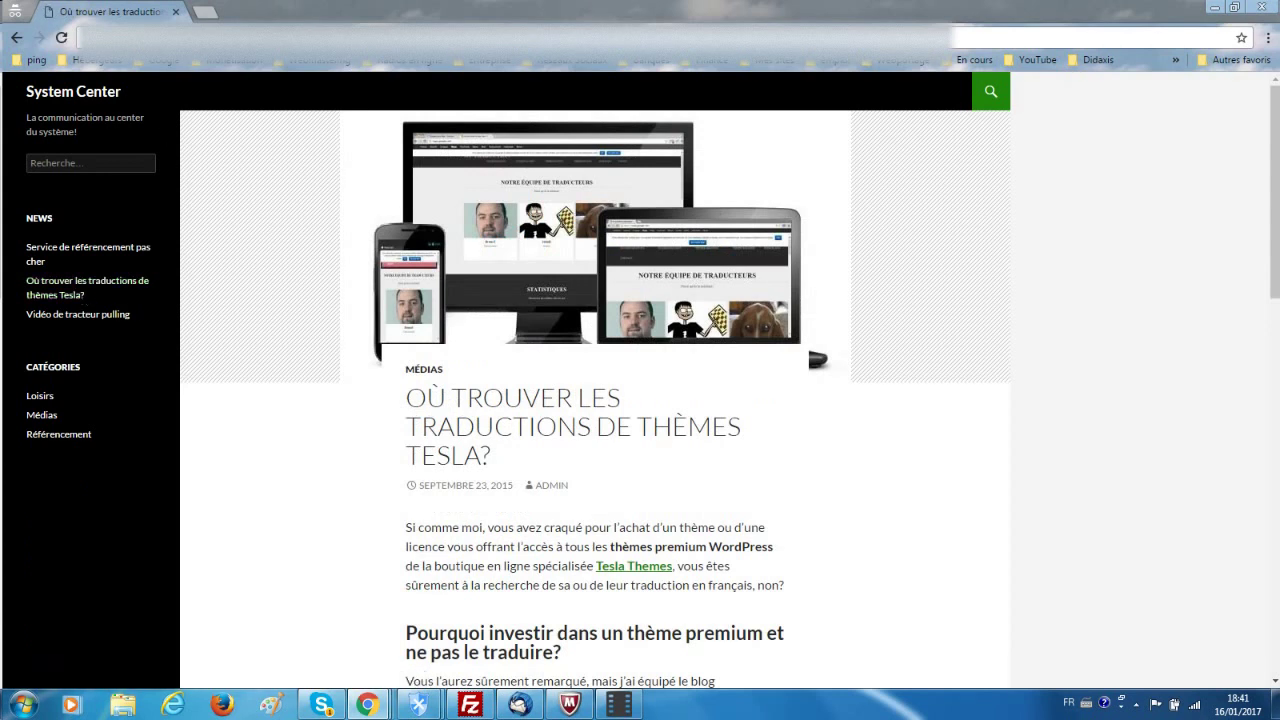
pyautogui.scroll(-4, 365, 400)
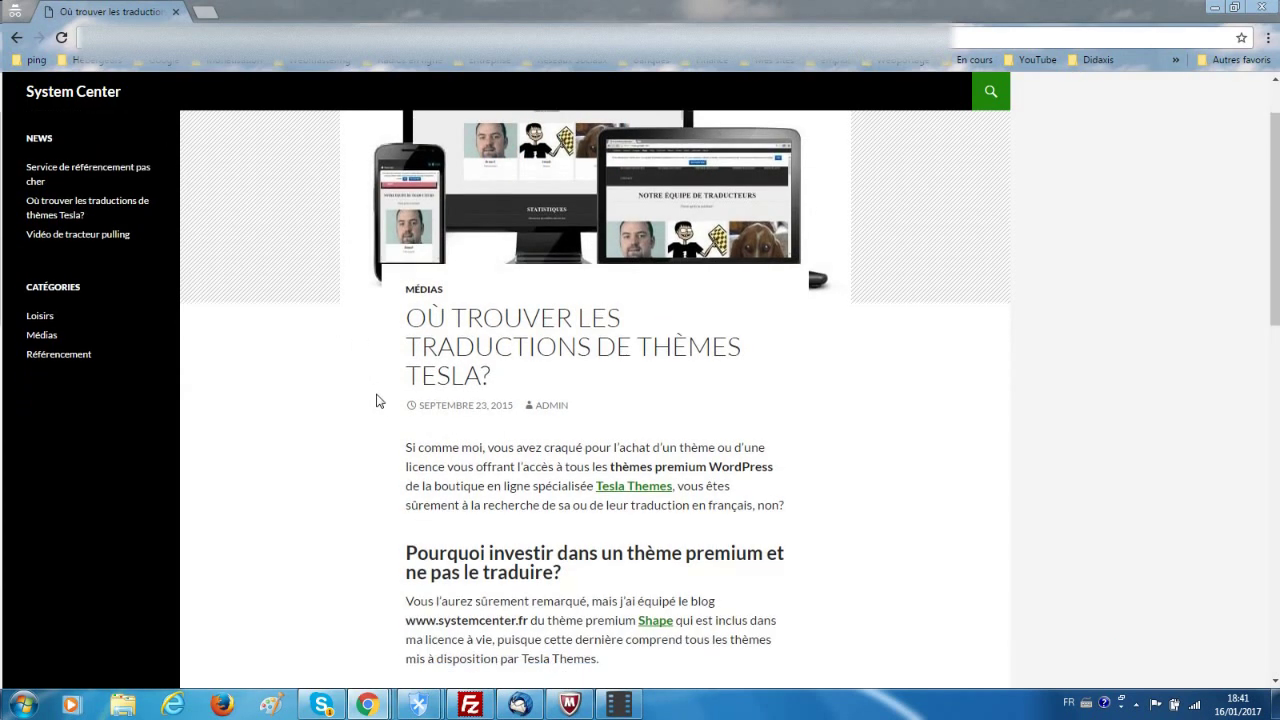
pyautogui.scroll(4, 405, 298)
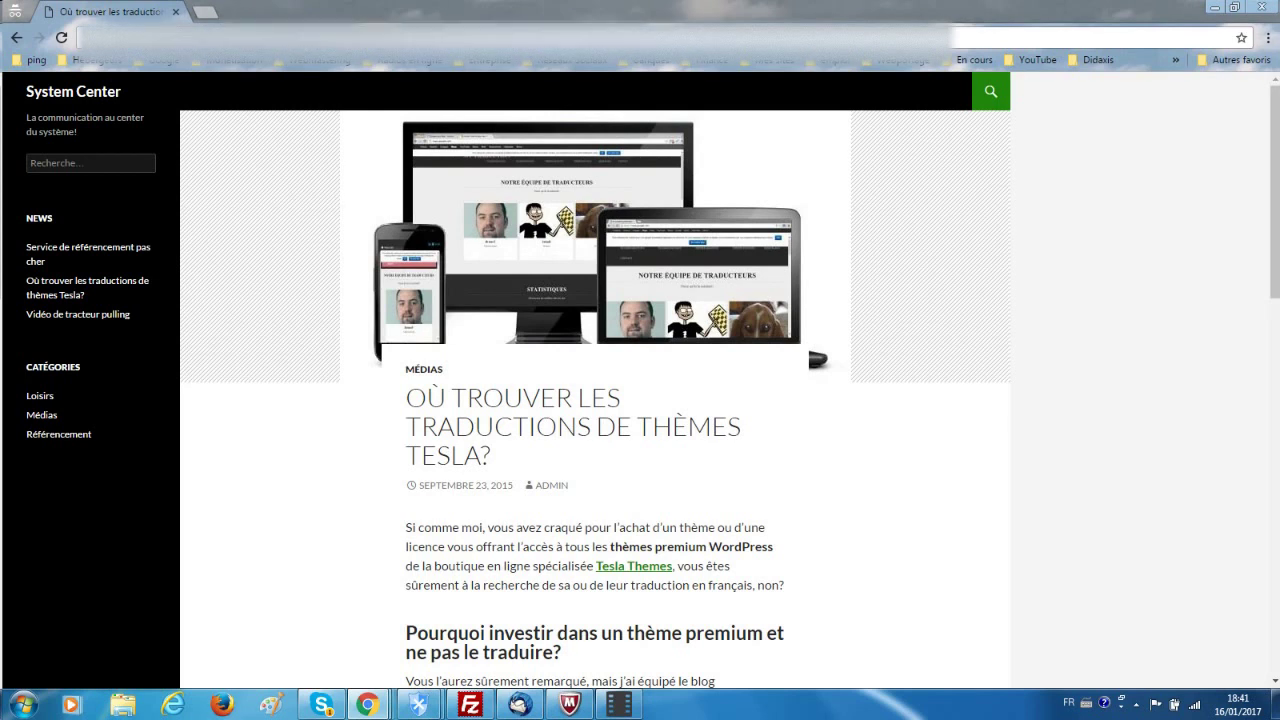
pyautogui.press('Return')
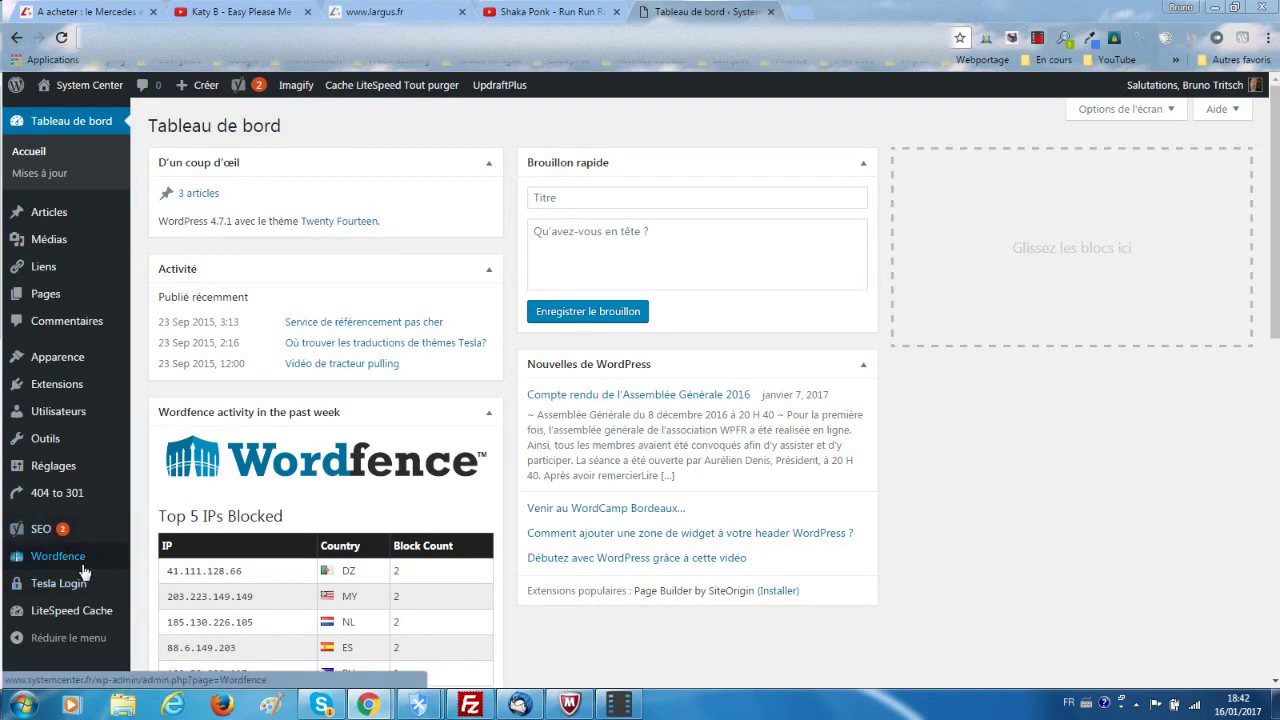
# Deactivate the Wordfence Security extension from the installed extensions of the WordPress site
pyautogui.moveTo(88, 572)
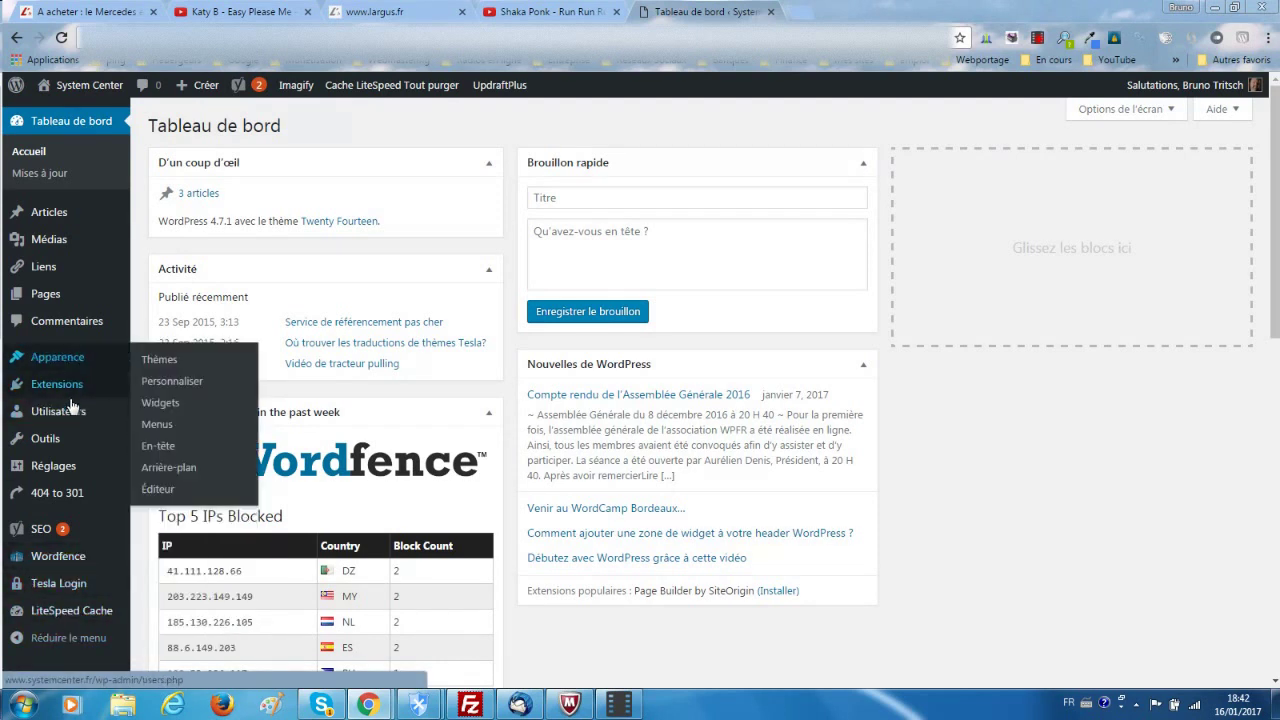
pyautogui.moveTo(80, 447)
pyautogui.moveTo(66, 392)
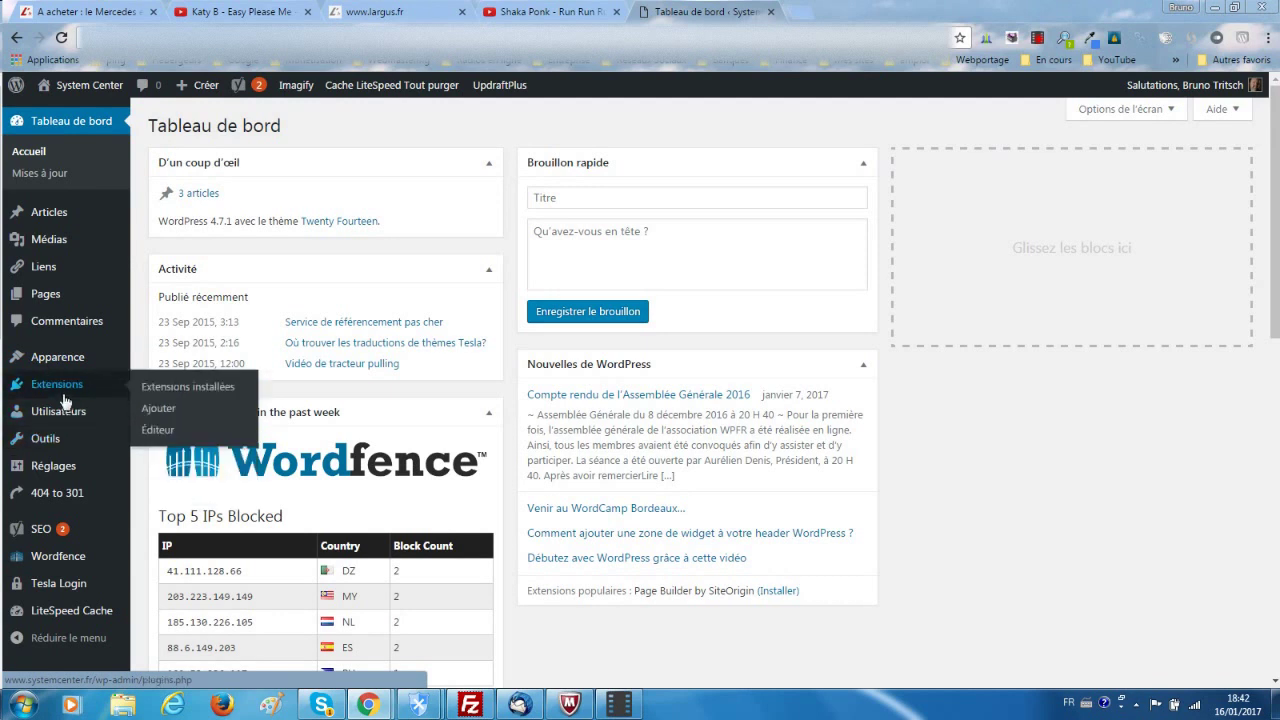
pyautogui.click(172, 392)
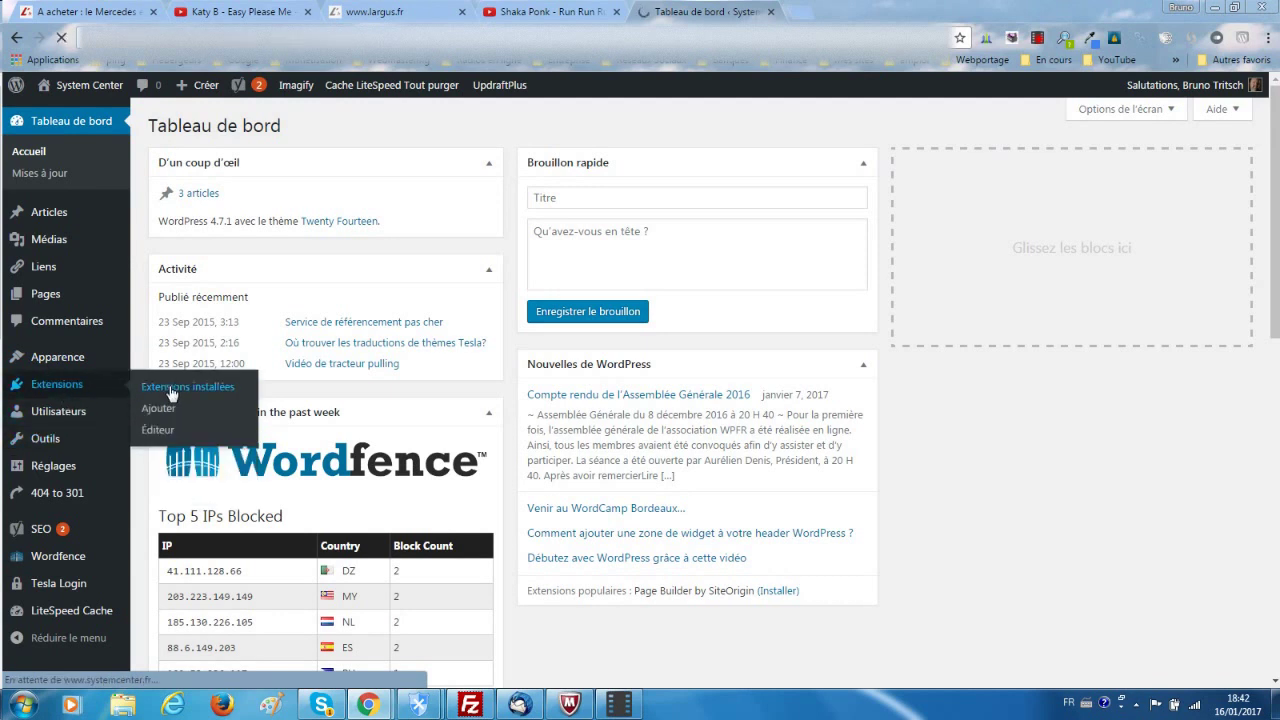
pyautogui.scroll(-3, 209, 415)
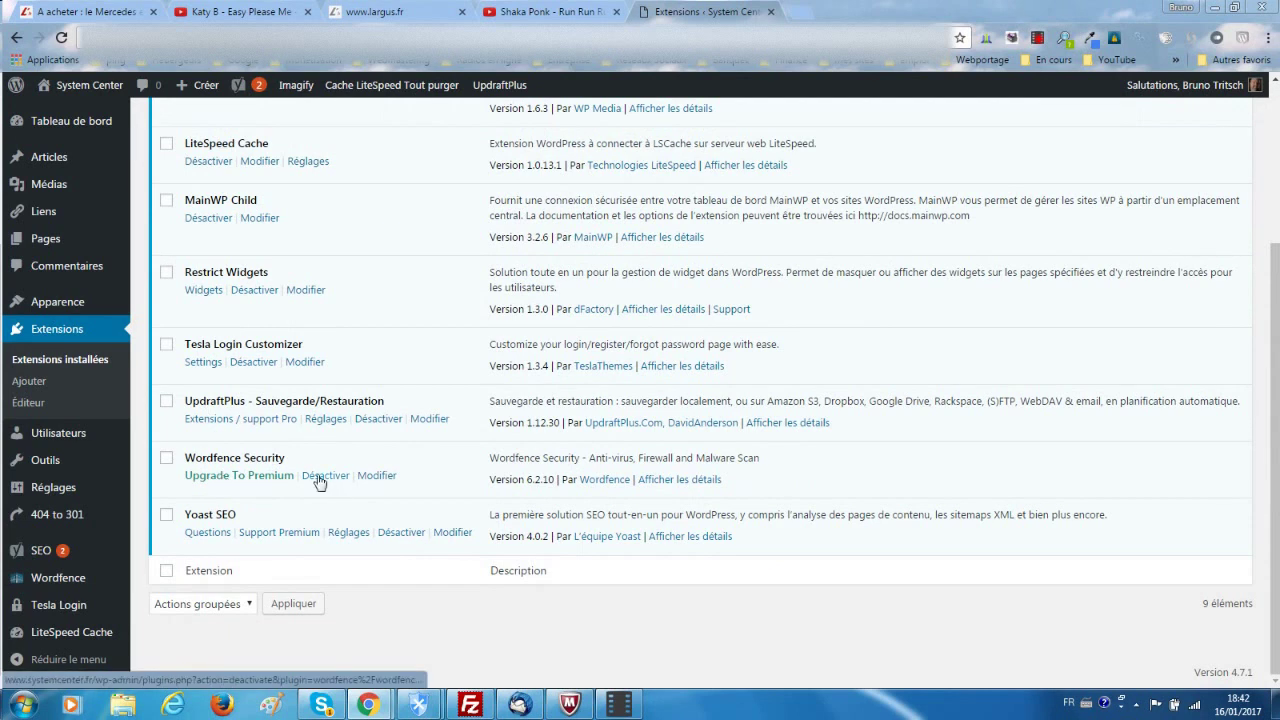
pyautogui.click(326, 478)
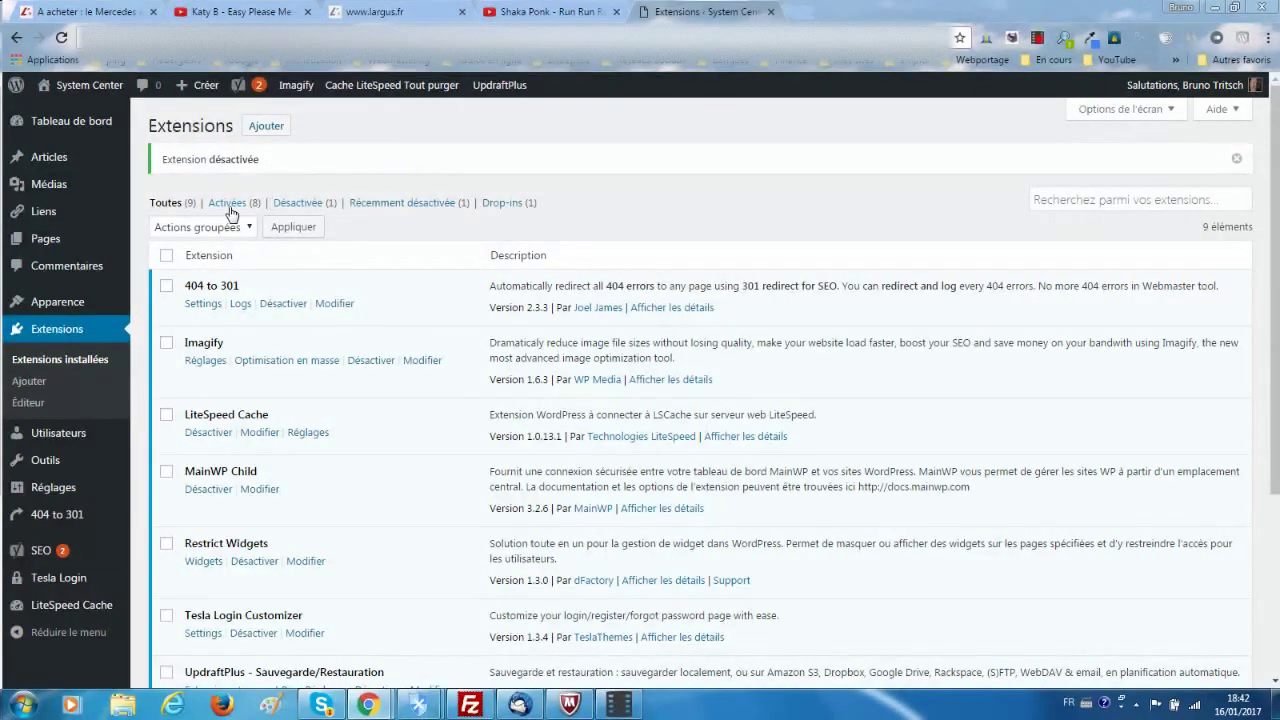
# Search the extension directory for "really simple ssl", and install and activate the Really Simple SSL extension
pyautogui.click(276, 133)
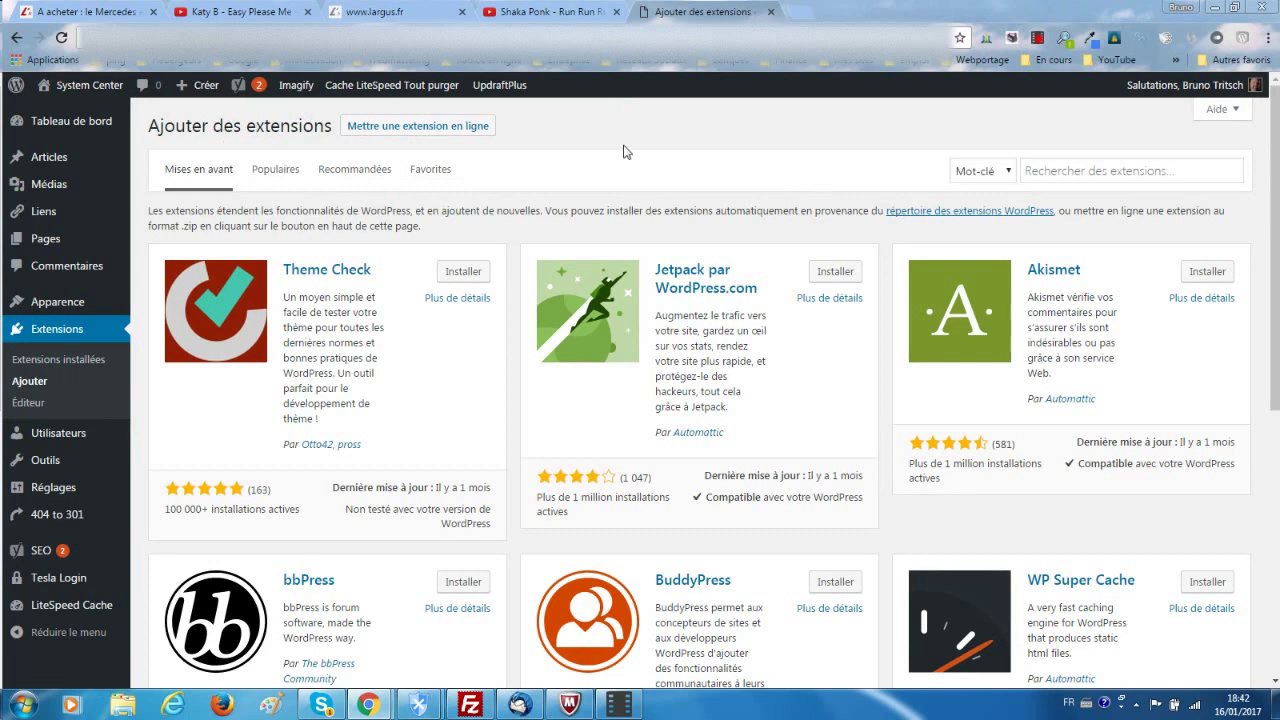
pyautogui.click(1075, 178)
pyautogui.write('really')
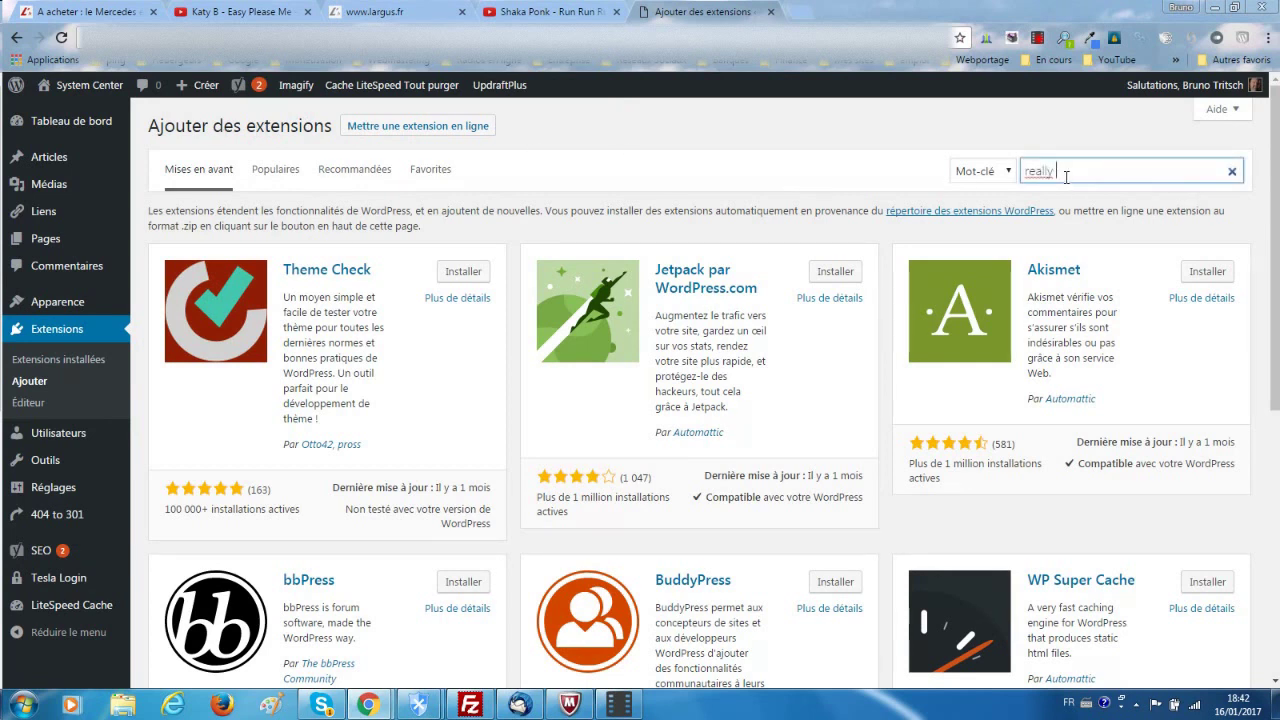
pyautogui.write(' simple ssl')
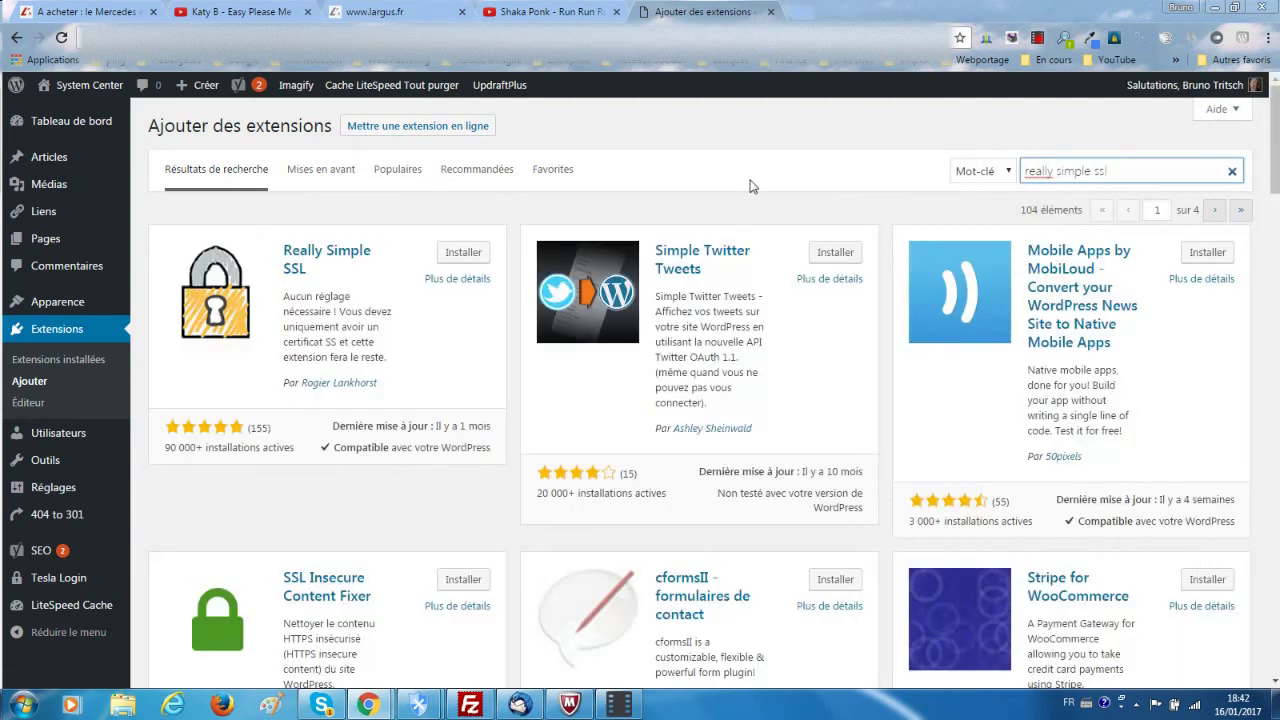
pyautogui.click(451, 257)
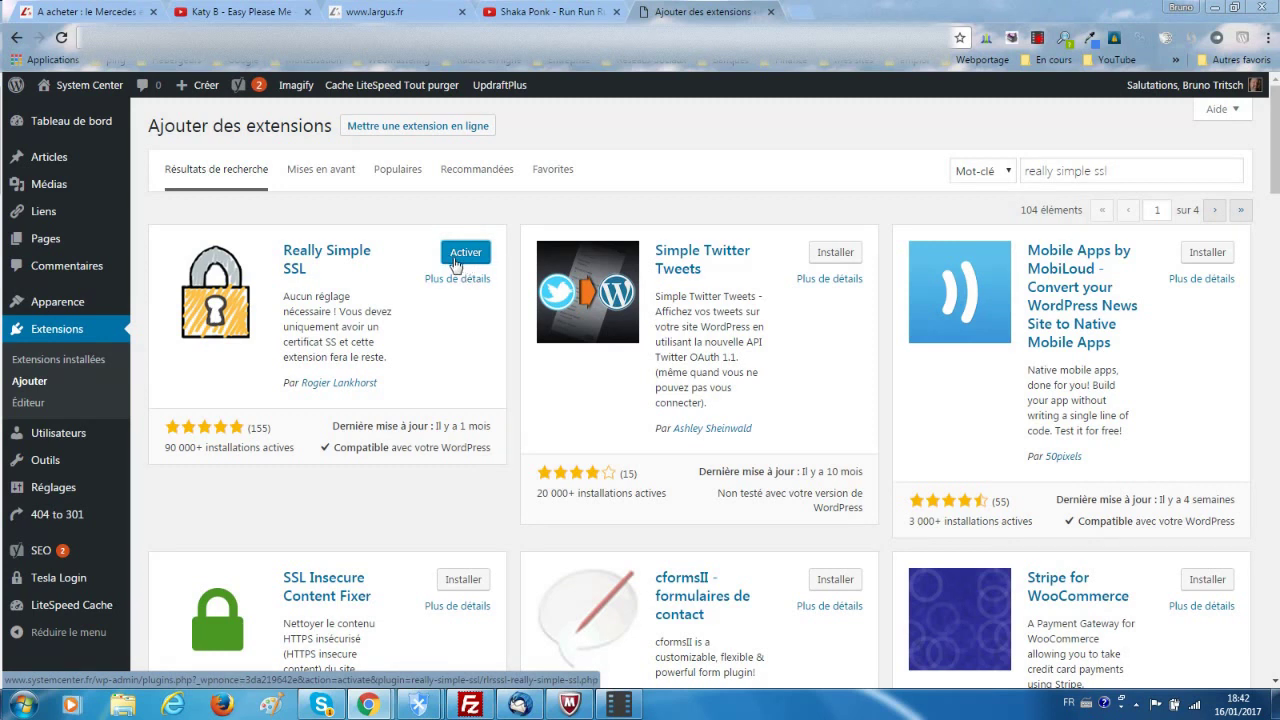
pyautogui.click(460, 258)
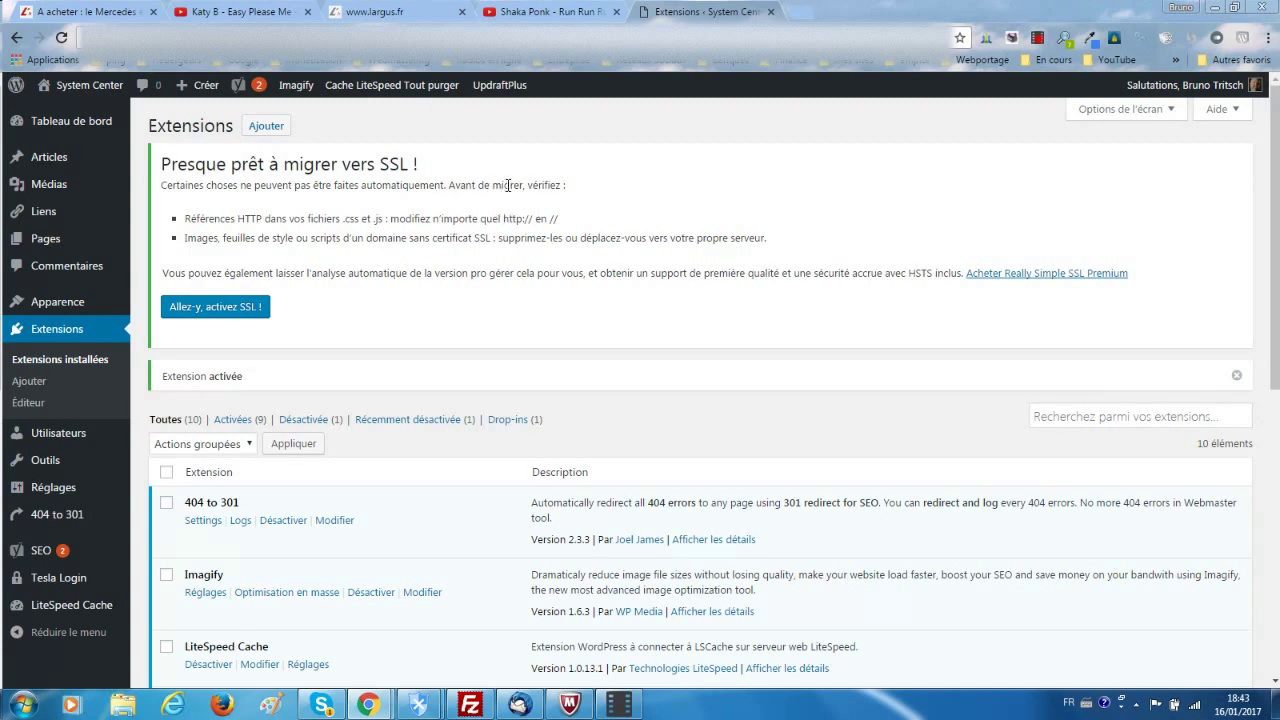
# Purge the entire LiteSpeed cache and activate SSL on the site through Really Simple SSL
pyautogui.click(383, 92)
pyautogui.click(206, 314)
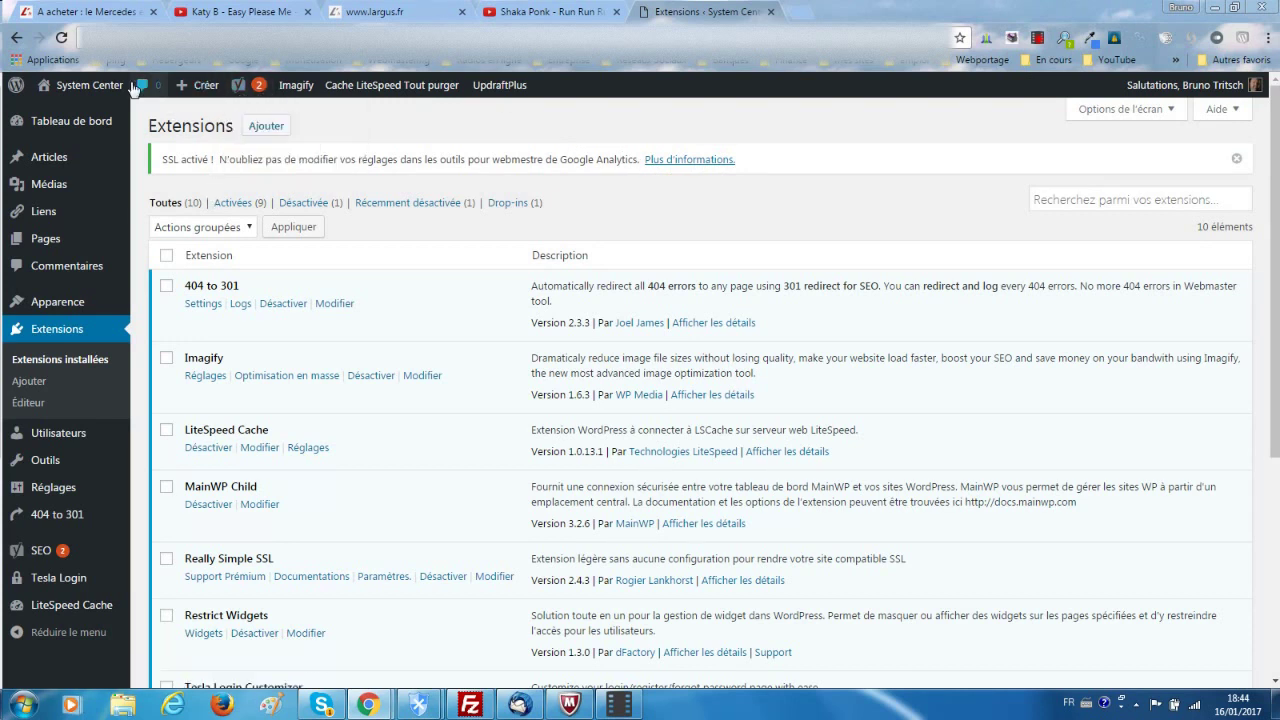
# Reload the admin page and log back in with the username and account password, completing the reCAPTCHA and enabling "Se souvenir de moi"
pyautogui.moveTo(71, 77)
pyautogui.click(61, 37)
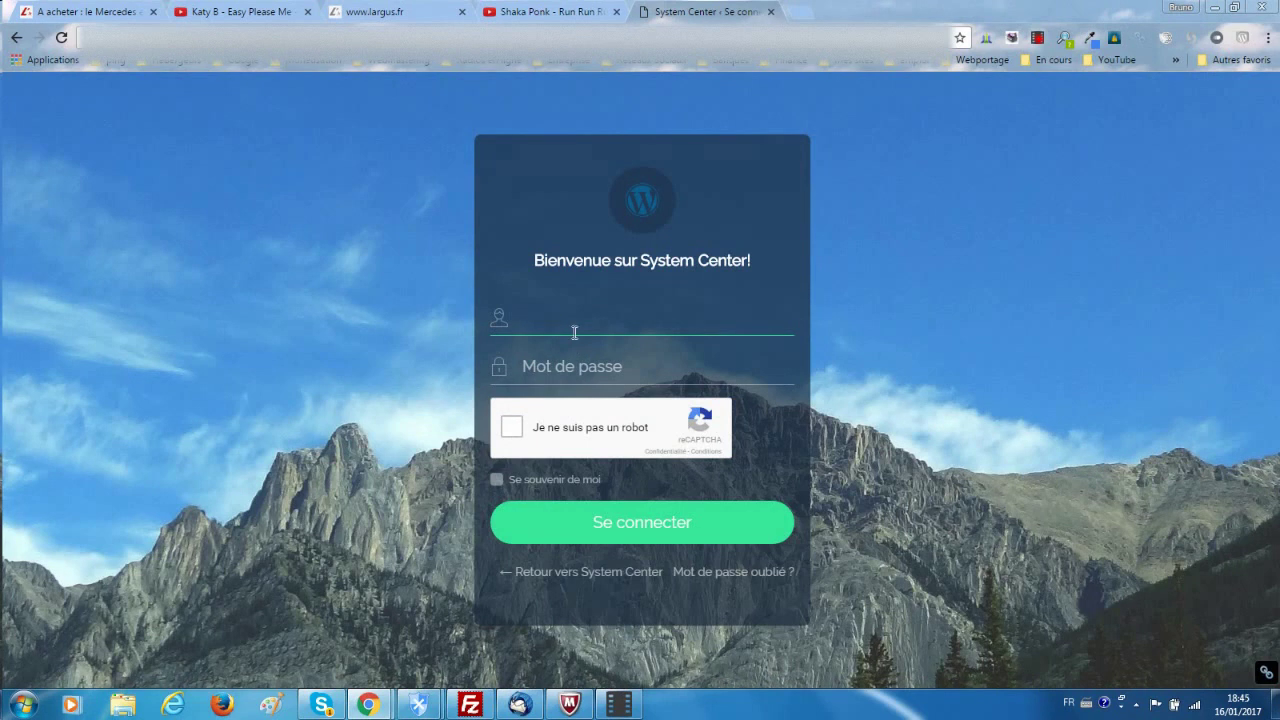
pyautogui.write('Bruno')
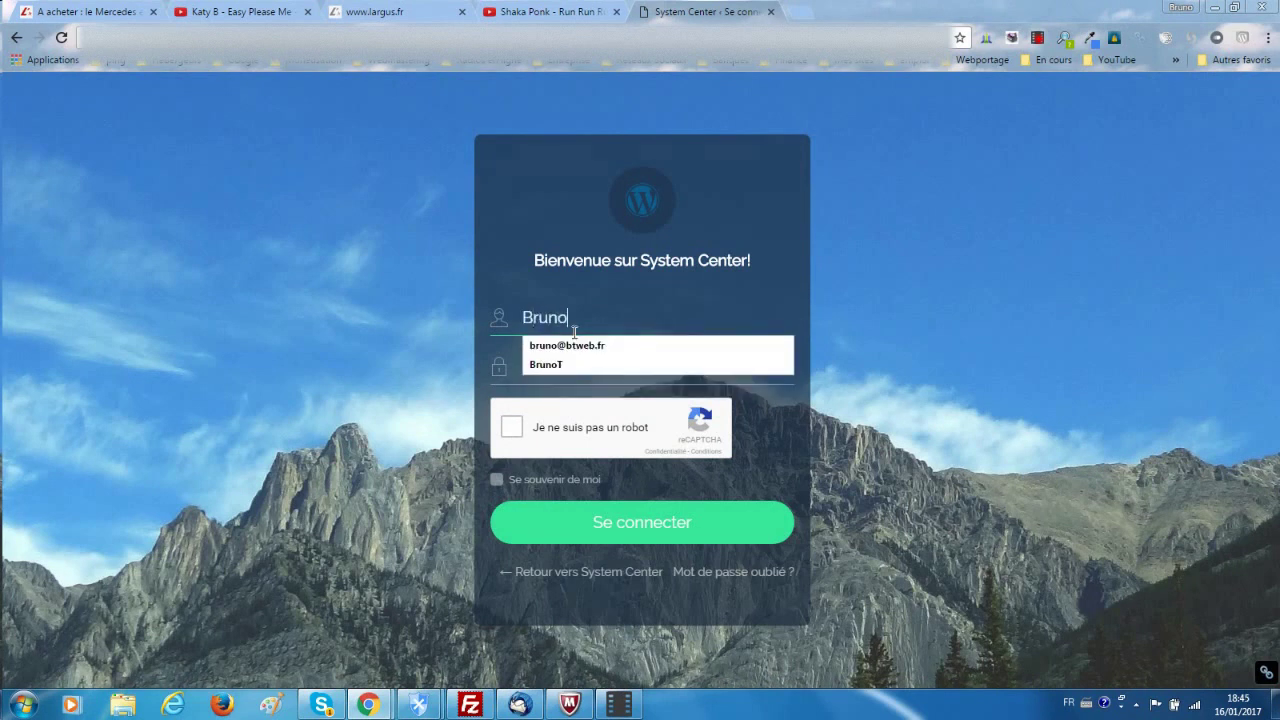
pyautogui.write('T')
pyautogui.press('Tab')
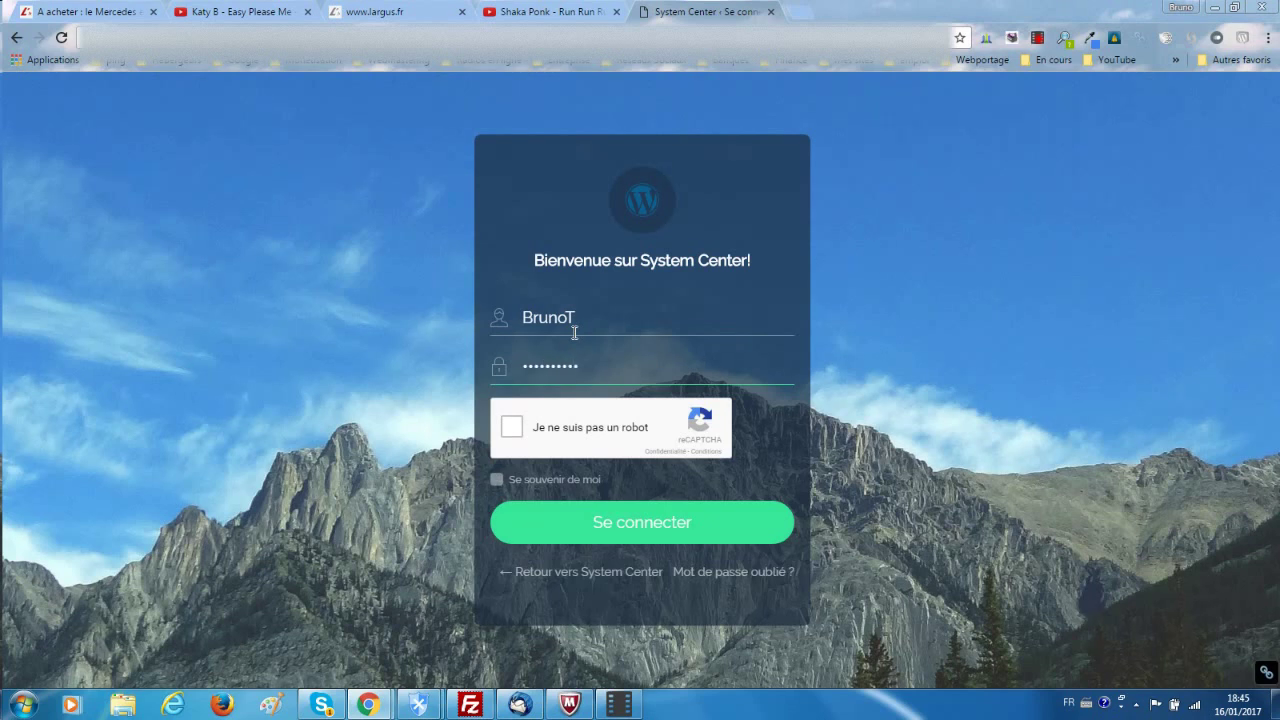
pyautogui.click(497, 480)
pyautogui.click(512, 428)
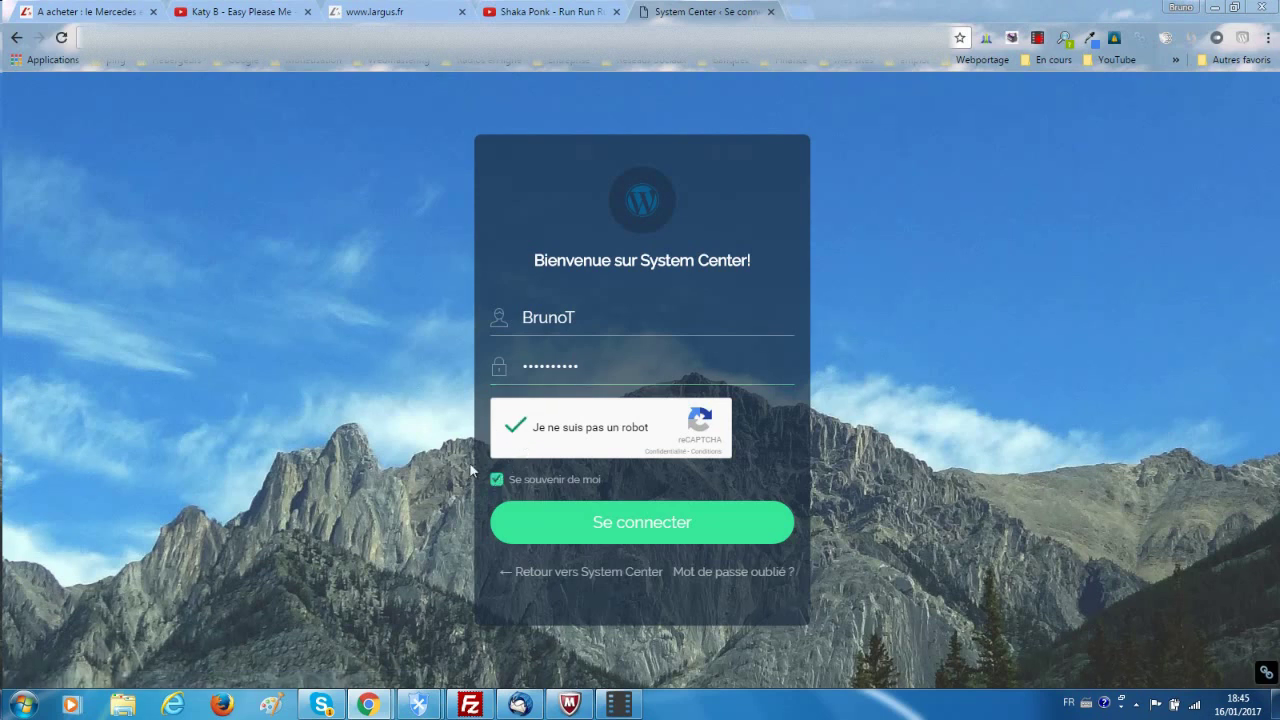
pyautogui.click(626, 525)
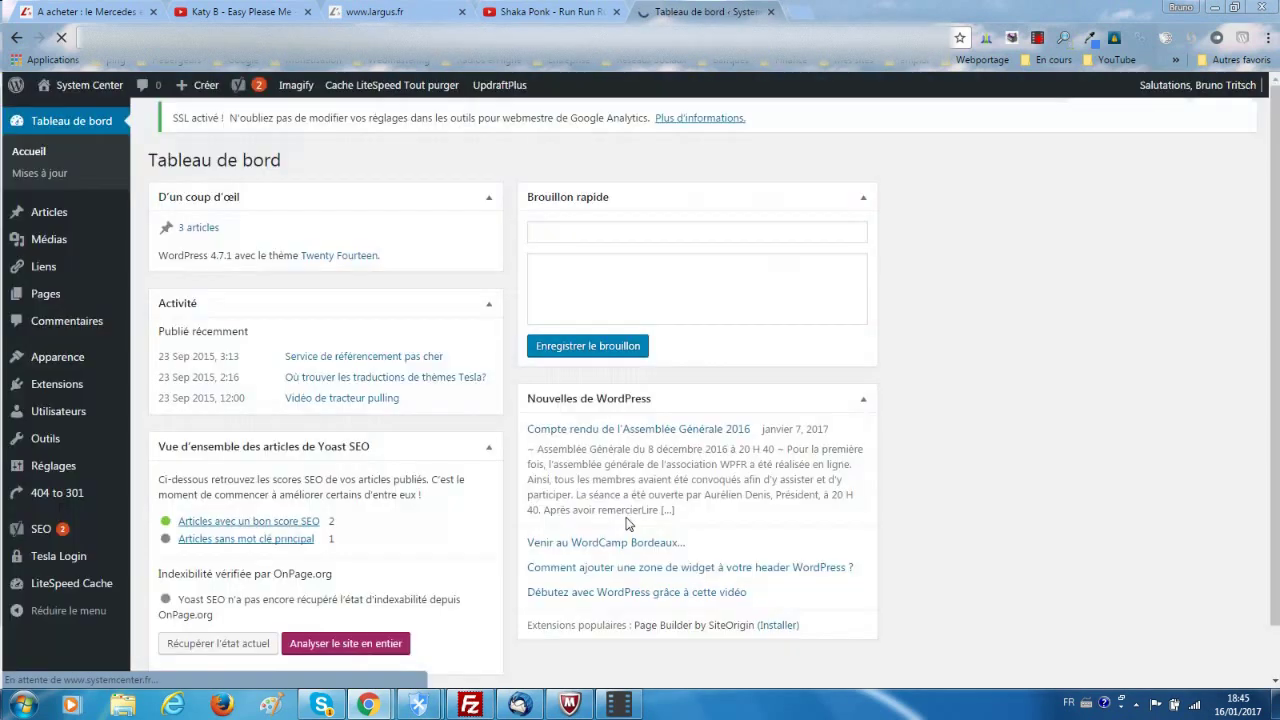
# Open the list of installed extensions and display the site's public front page in a new tab
pyautogui.click(848, 160)
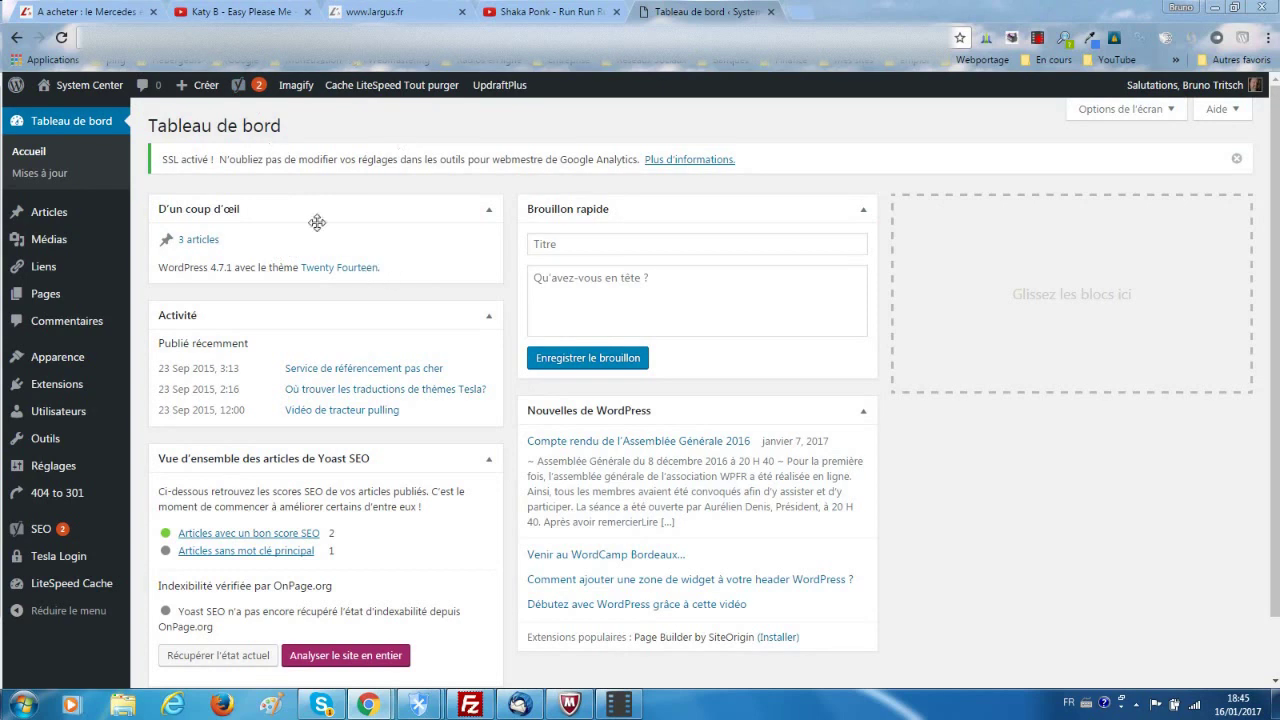
pyautogui.moveTo(44, 368)
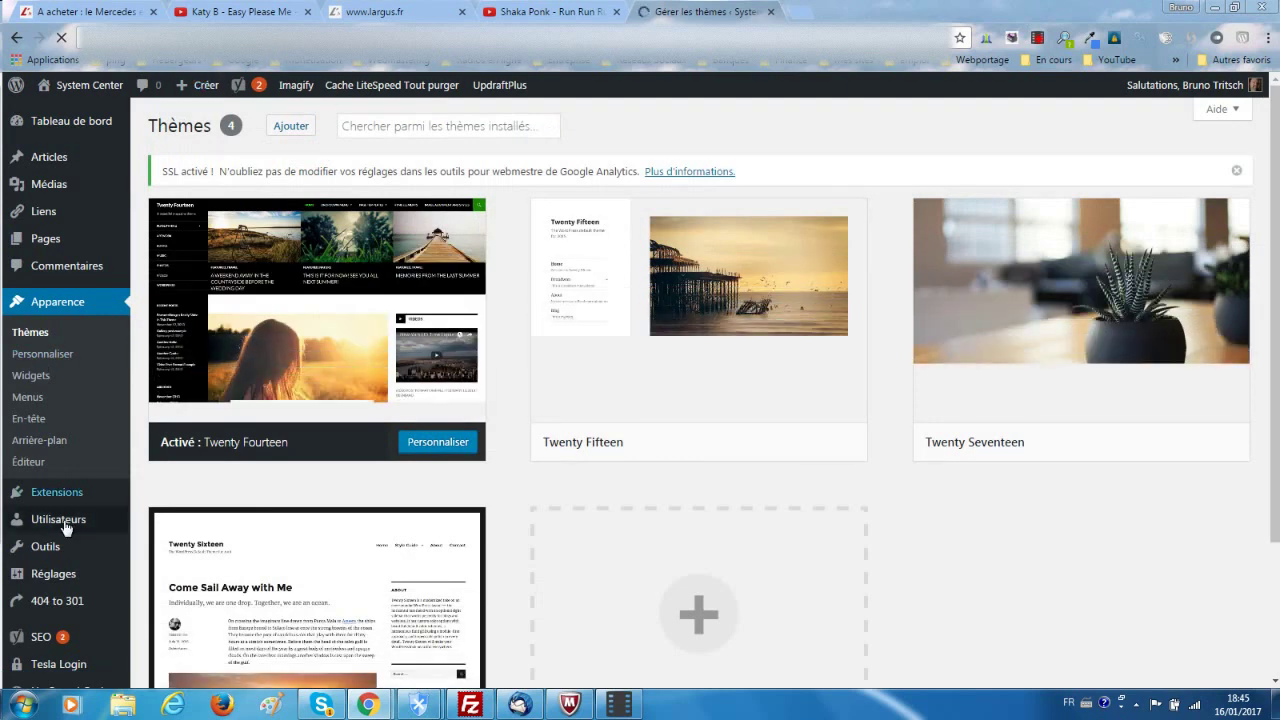
pyautogui.click(51, 495)
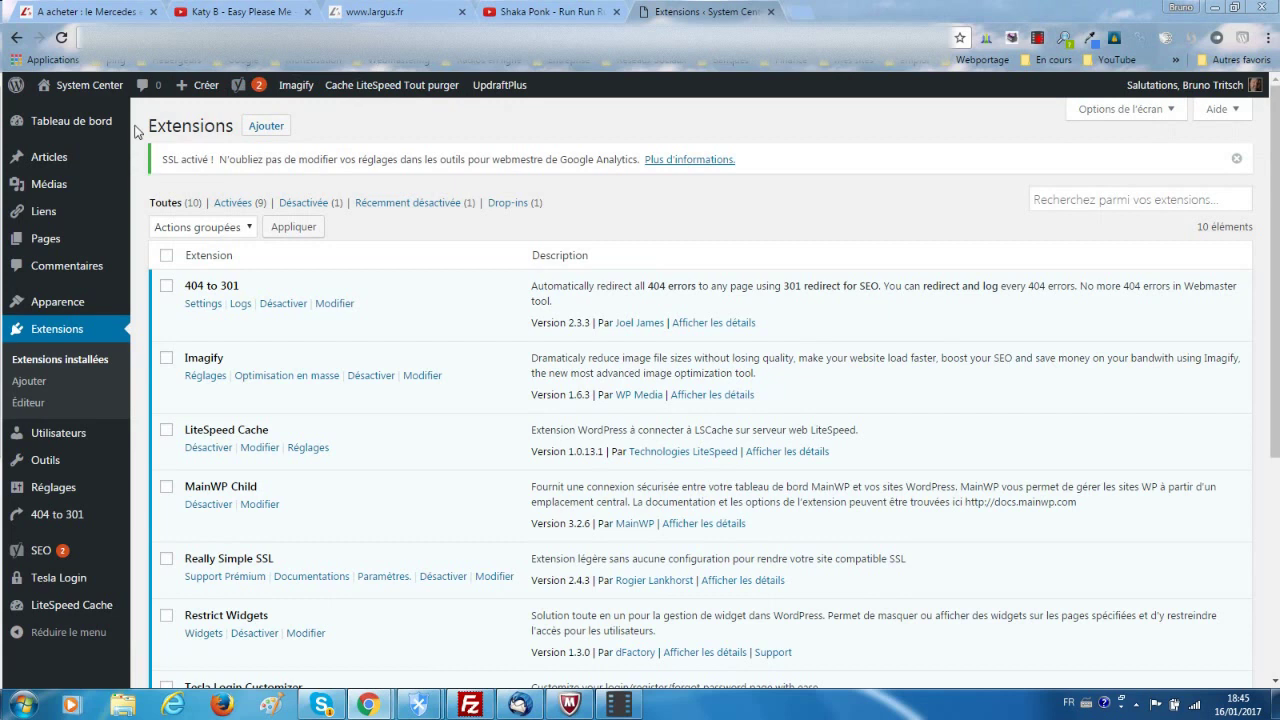
pyautogui.middleClick(100, 119)
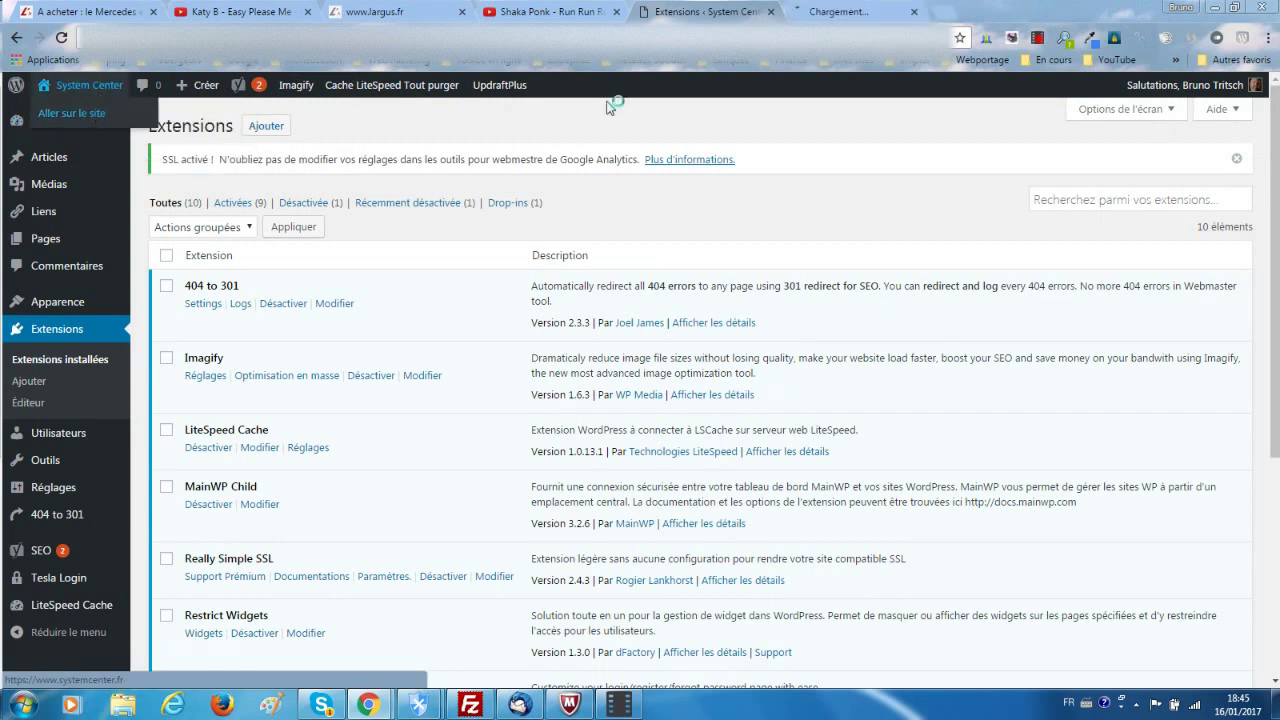
pyautogui.click(855, 14)
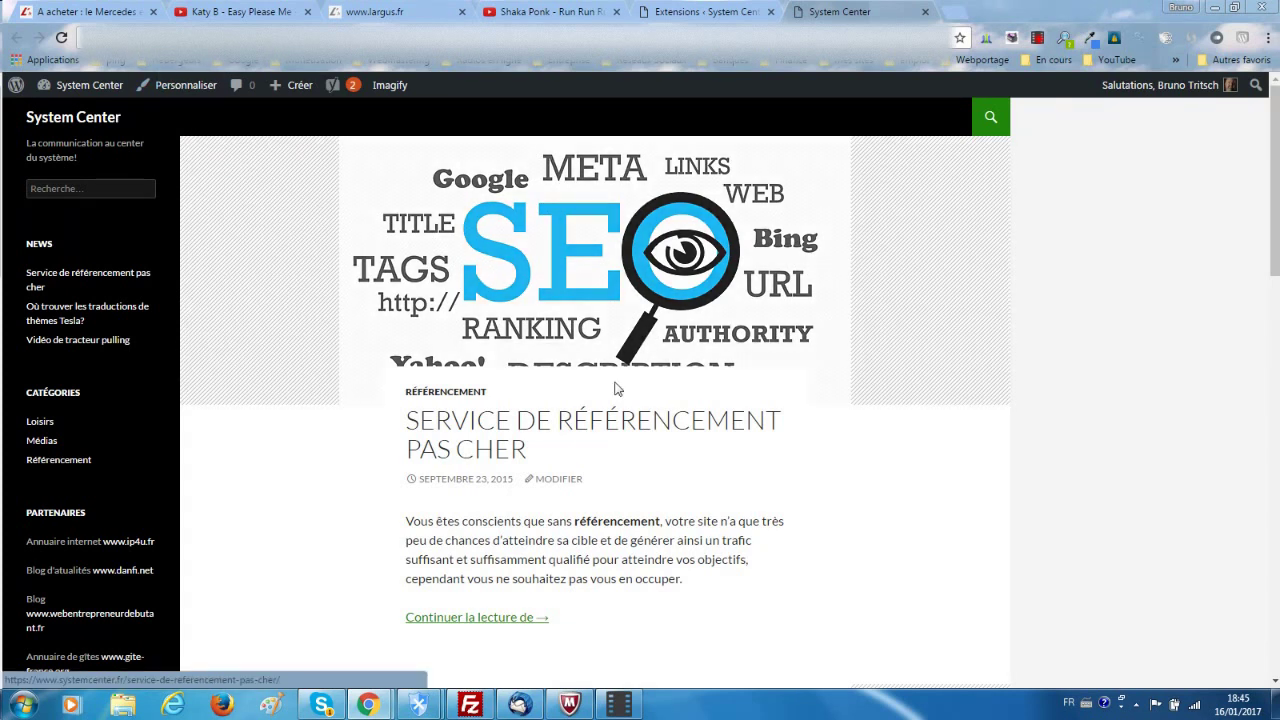
pyautogui.click(372, 706)
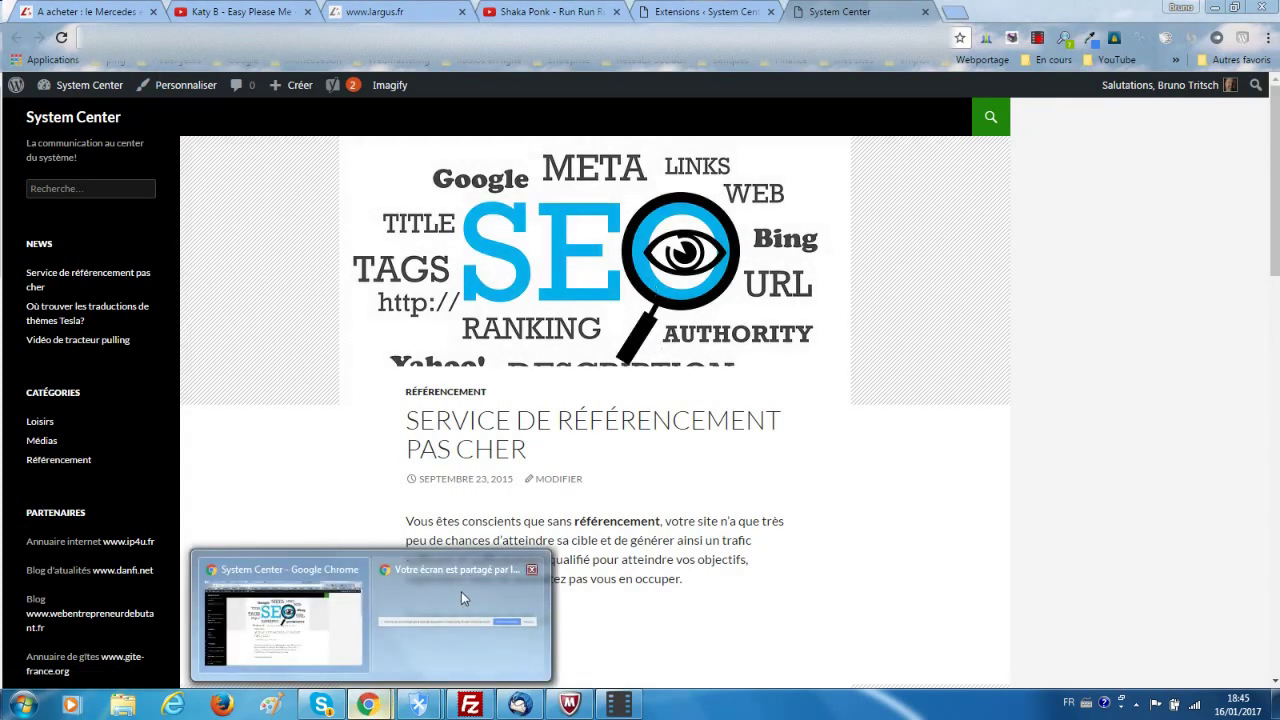
pyautogui.click(281, 570)
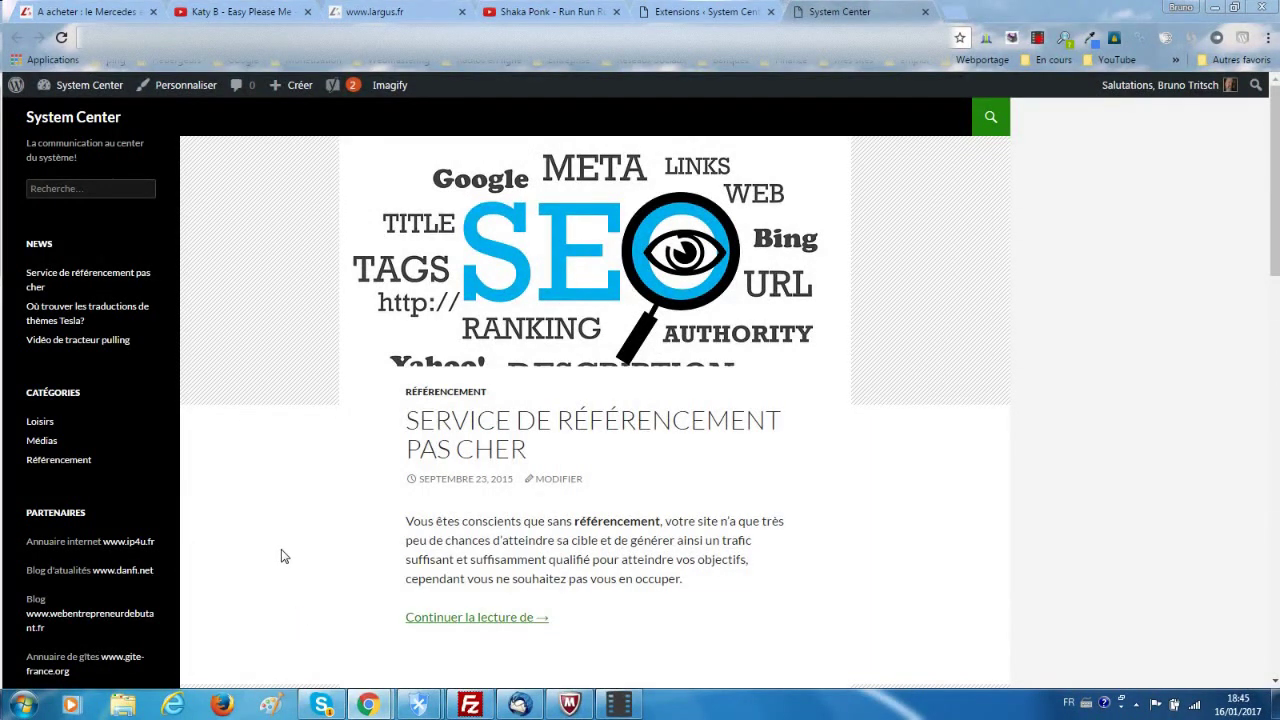
pyautogui.hotkey('ctrl', 'shift', 'n')
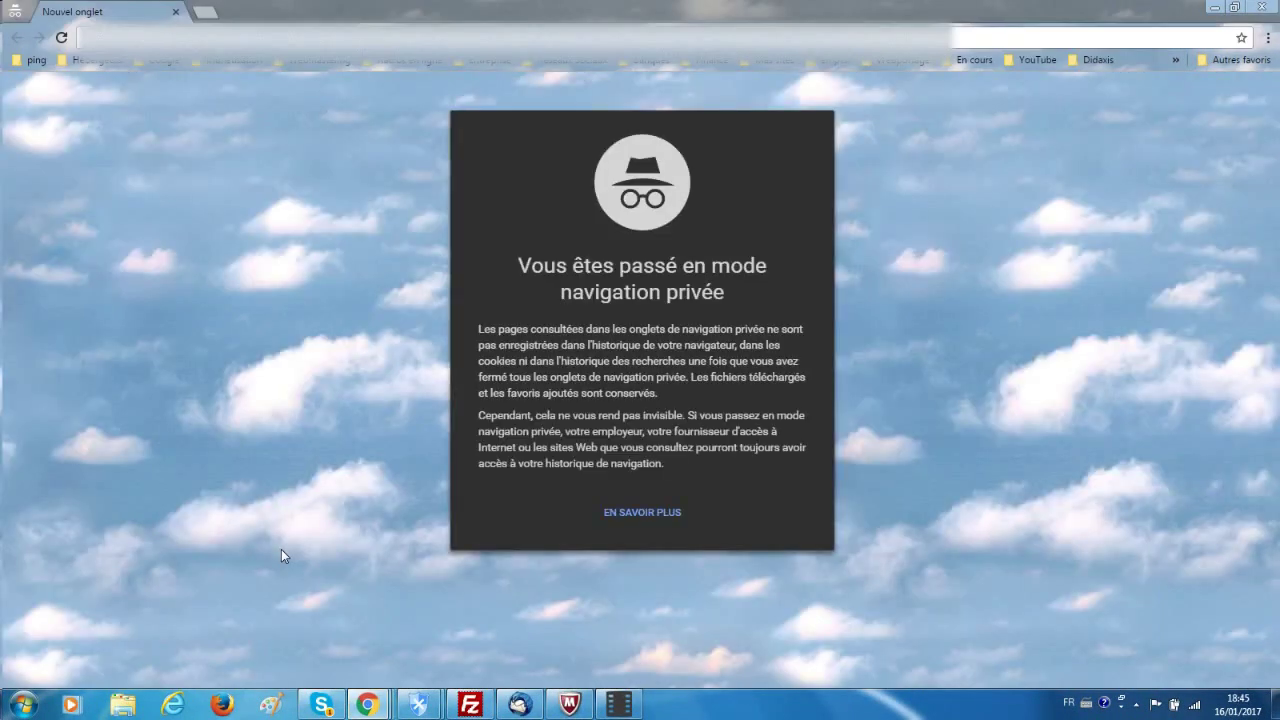
pyautogui.hotkey('ctrl', 'v')
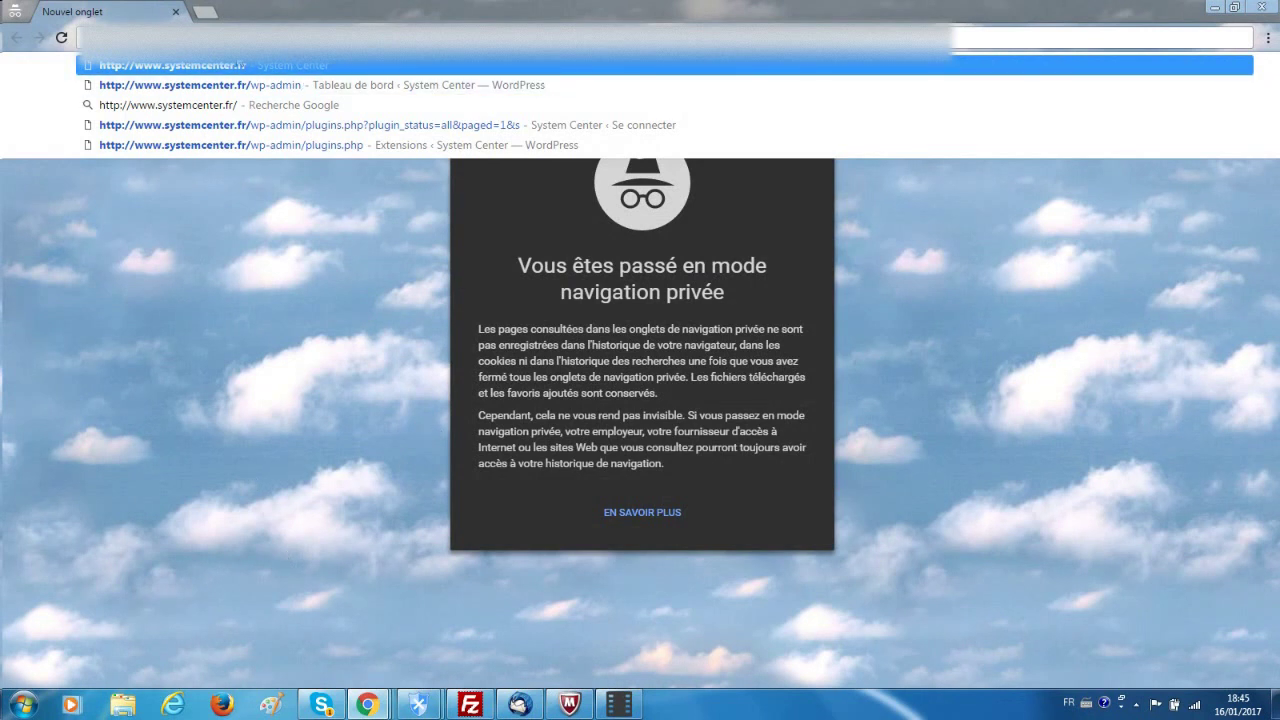
pyautogui.click(268, 64)
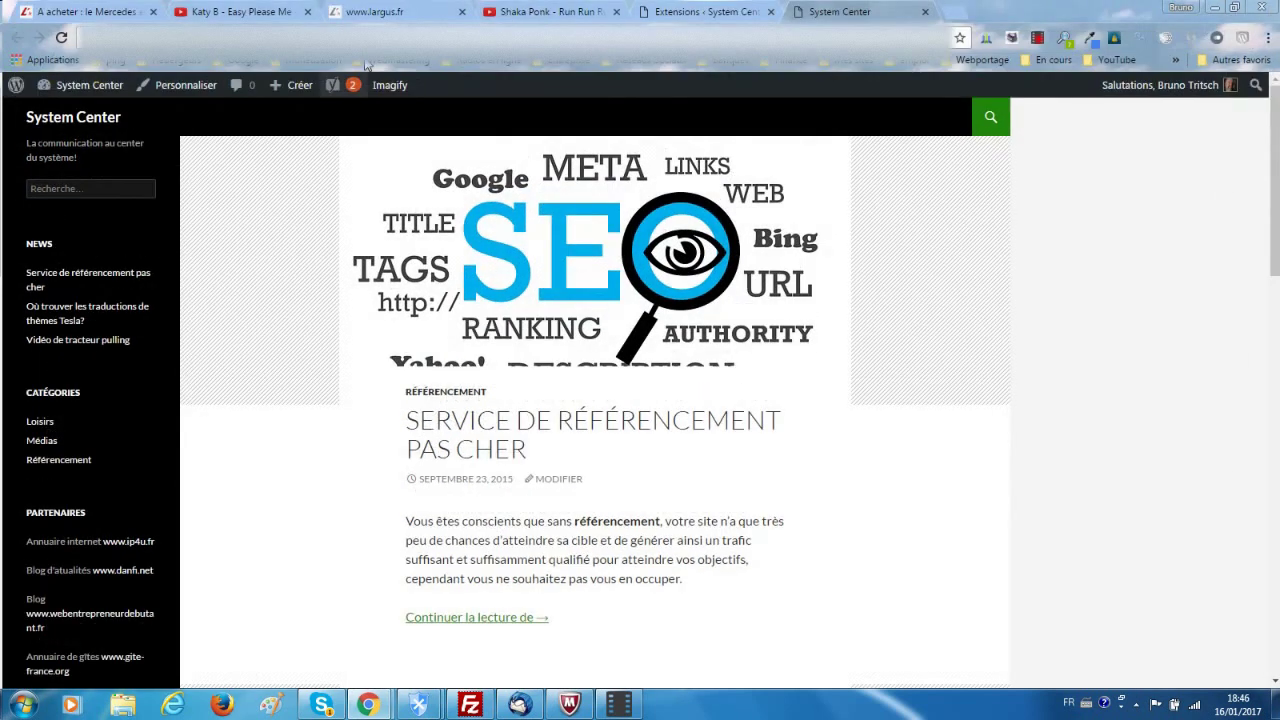
# Open the general WordPress settings from the admin area to check the WordPress and site web addresses
pyautogui.click(692, 14)
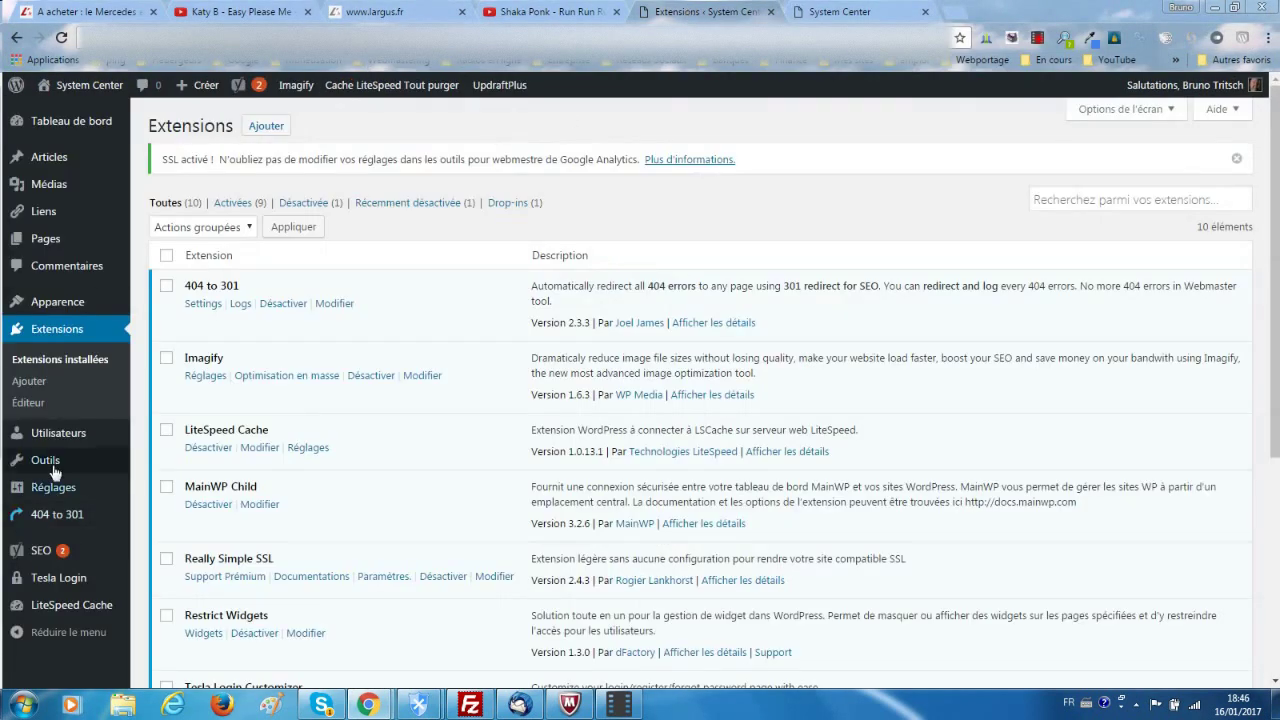
pyautogui.moveTo(68, 490)
pyautogui.click(166, 397)
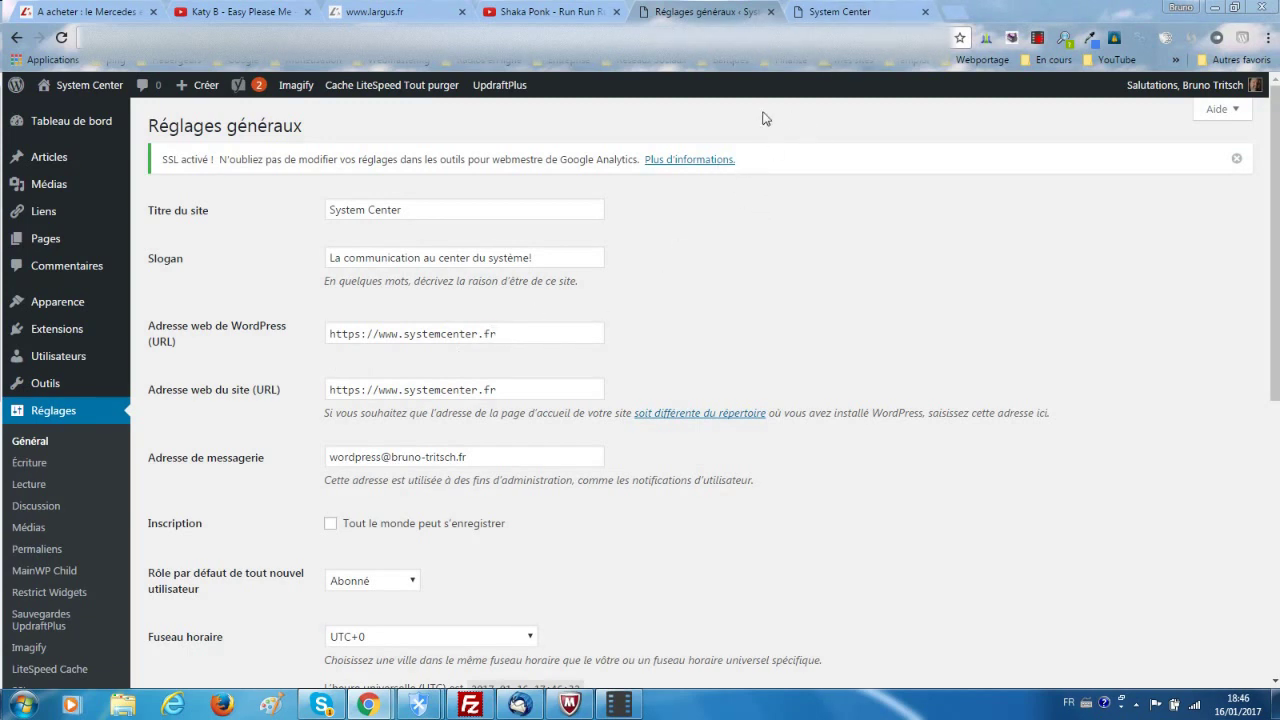
# Open the Really Simple SSL settings and review the detected SSL configuration
pyautogui.scroll(-3, 500, 182)
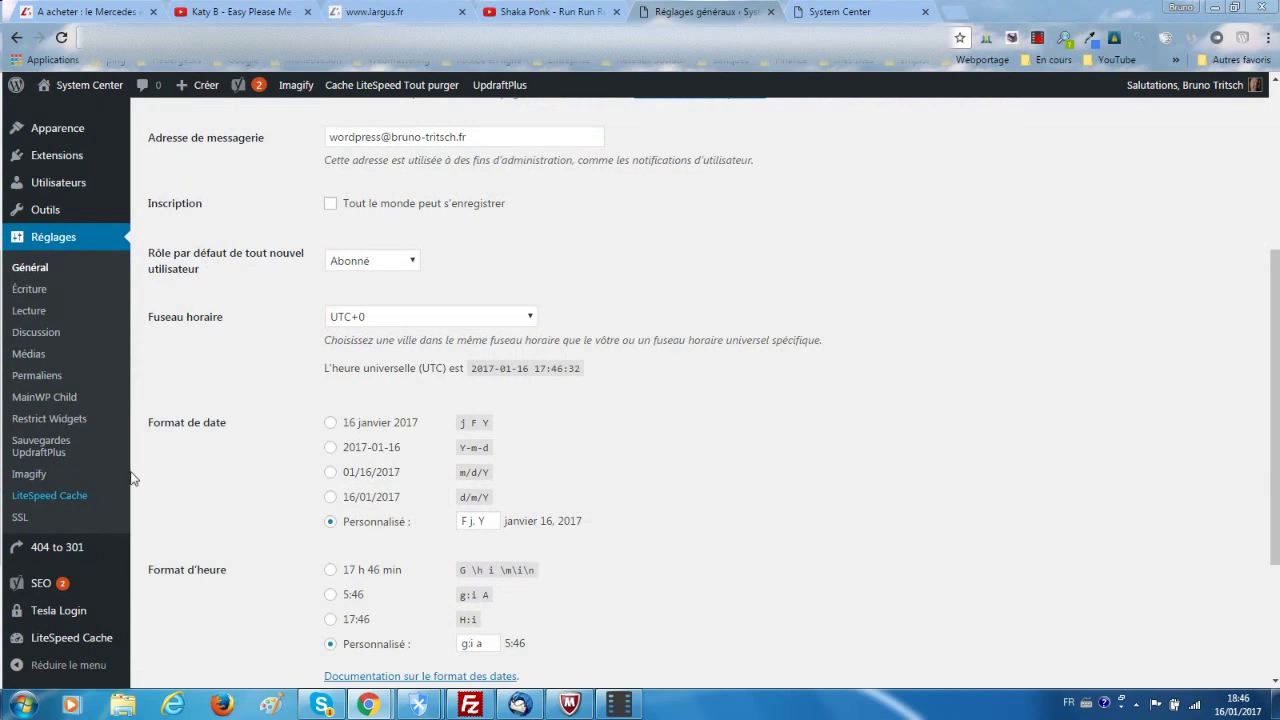
pyautogui.moveTo(27, 653)
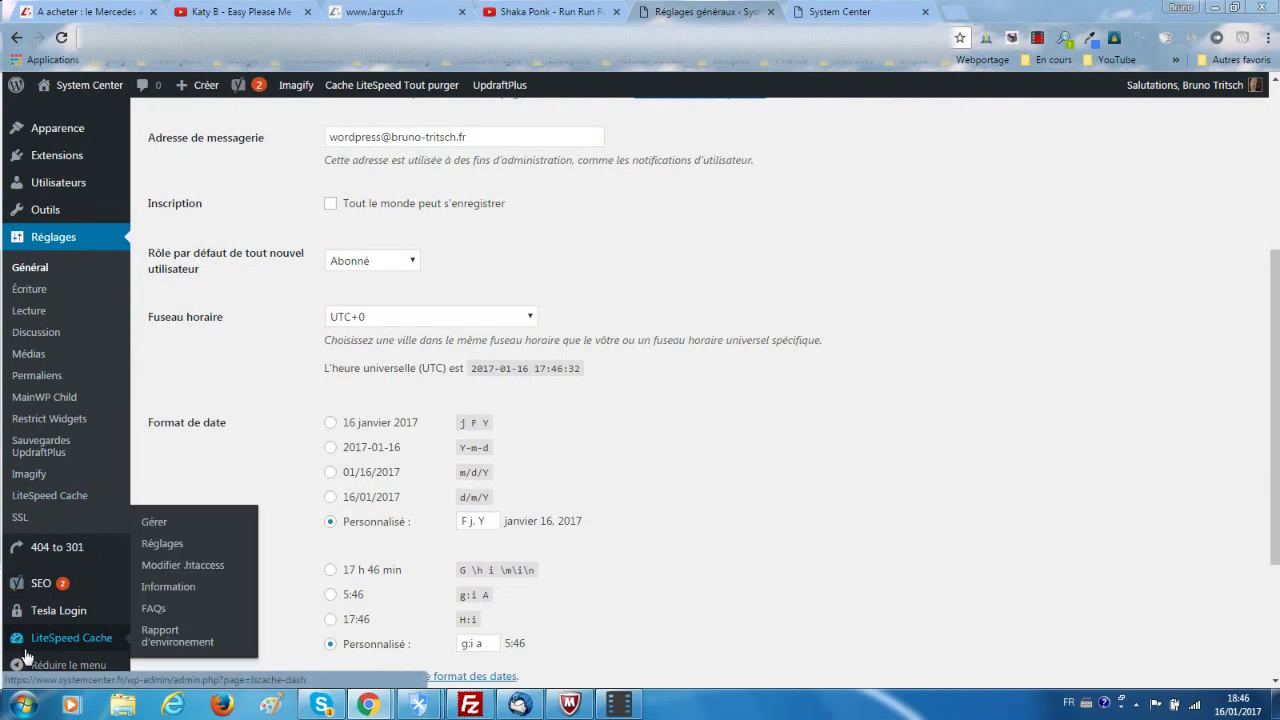
pyautogui.click(18, 520)
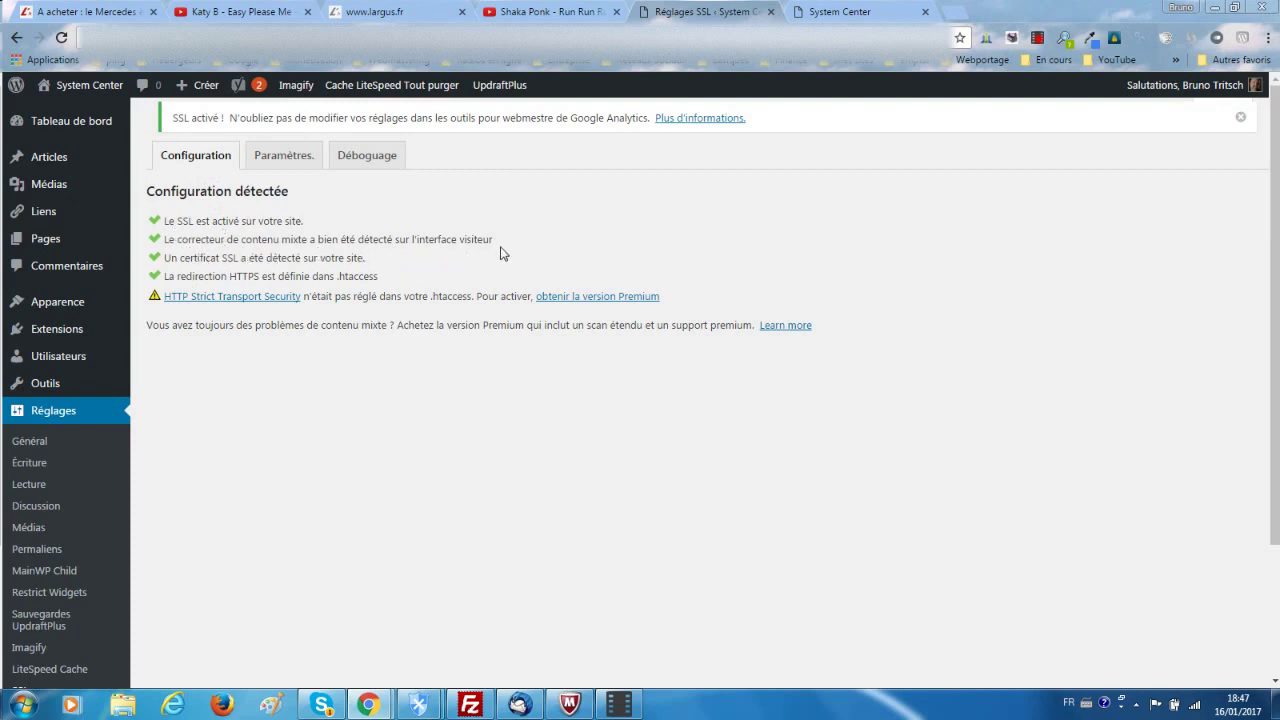
# Return to the site's public front page and look through its articles and images for mixed content
pyautogui.click(800, 10)
pyautogui.scroll(-3, 443, 205)
pyautogui.scroll(-3, 443, 205)
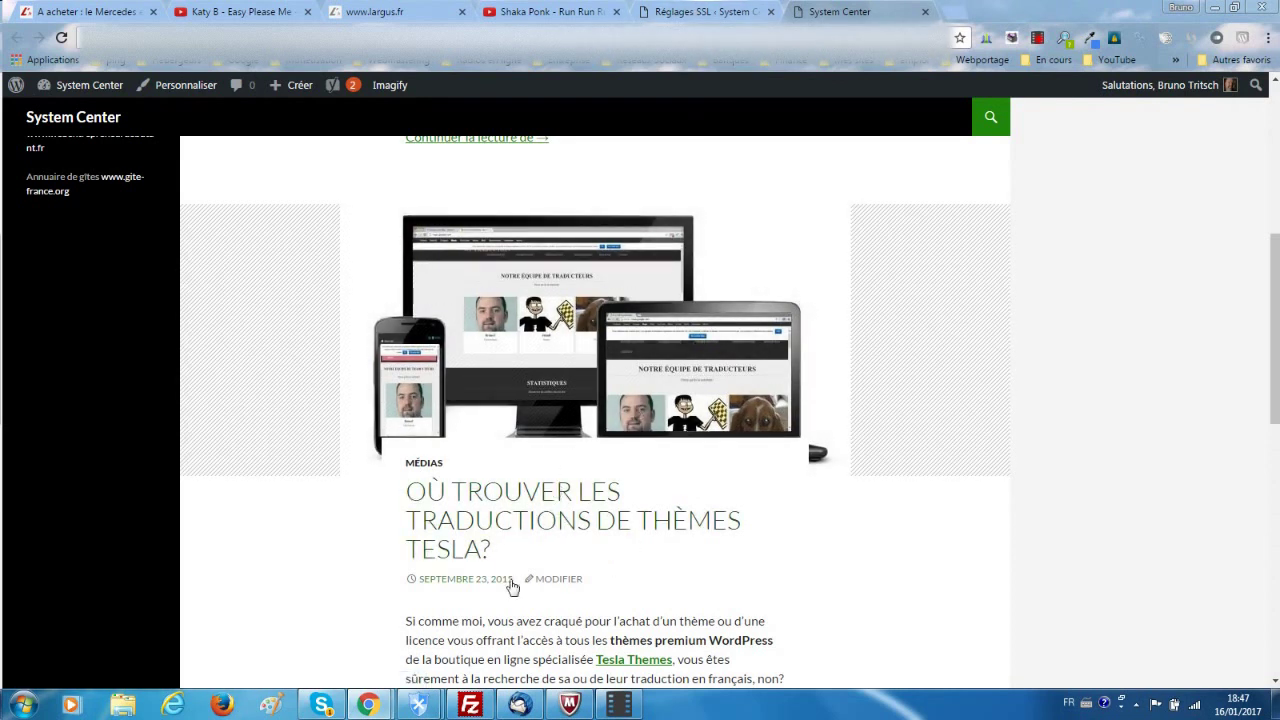
pyautogui.scroll(-3, 459, 605)
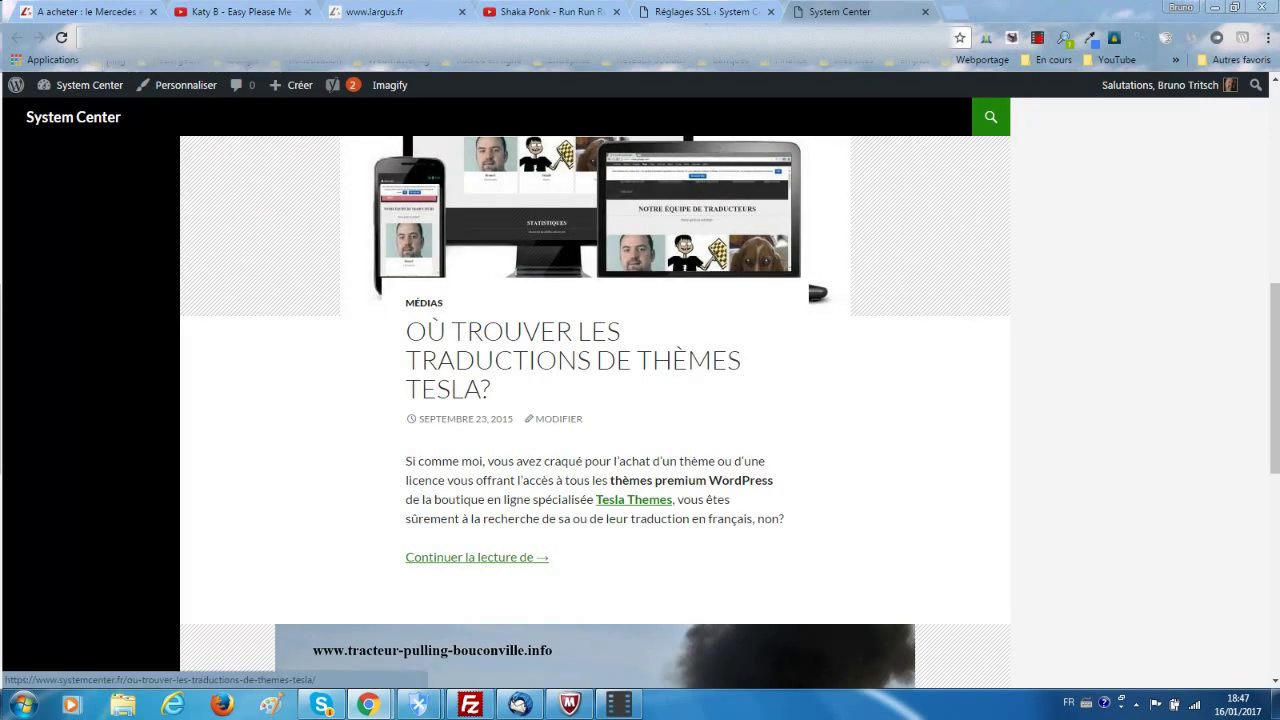
# Go back to the SSL settings and display the "Paramètres" options for optimising the SSL configuration
pyautogui.click(704, 12)
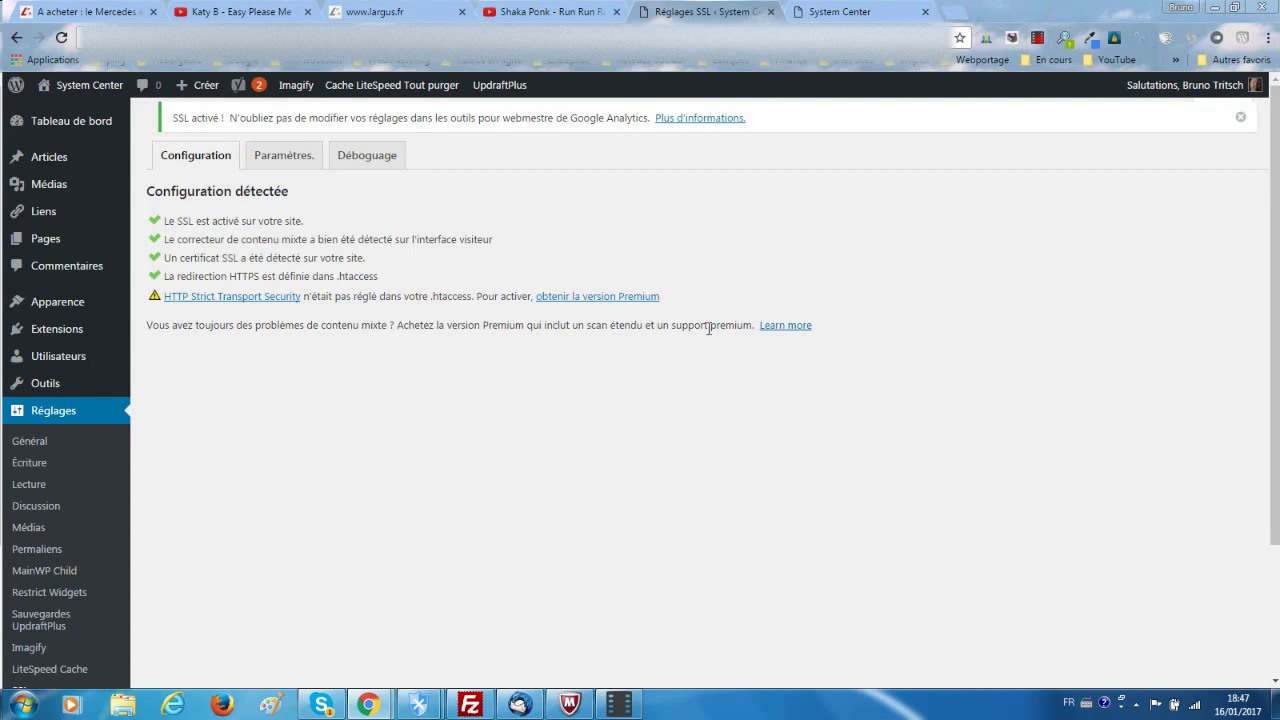
pyautogui.click(311, 160)
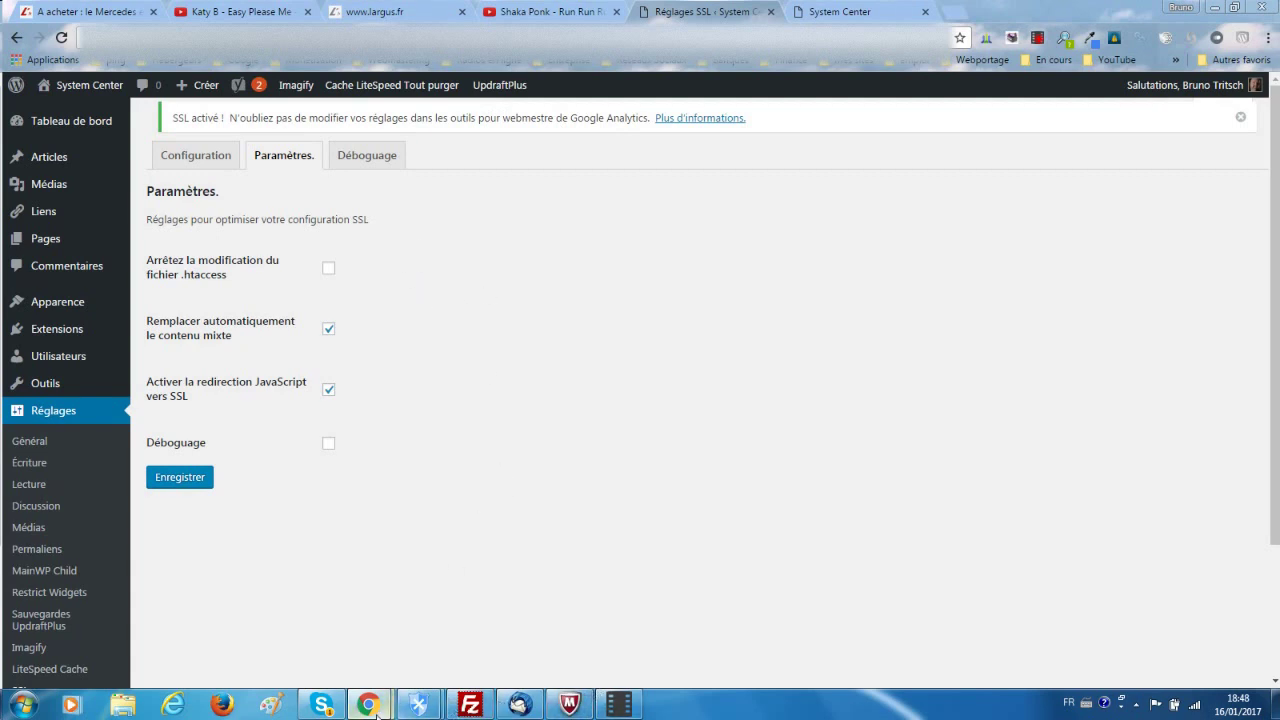
pyautogui.moveTo(375, 712)
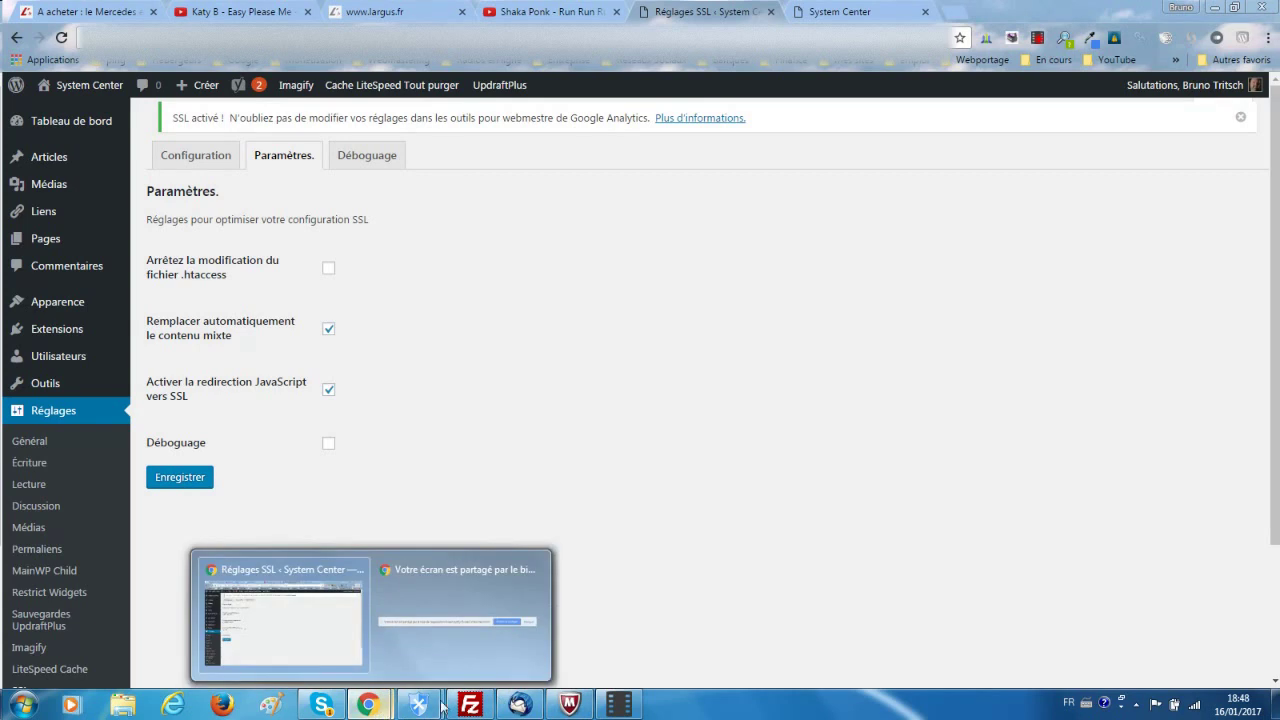